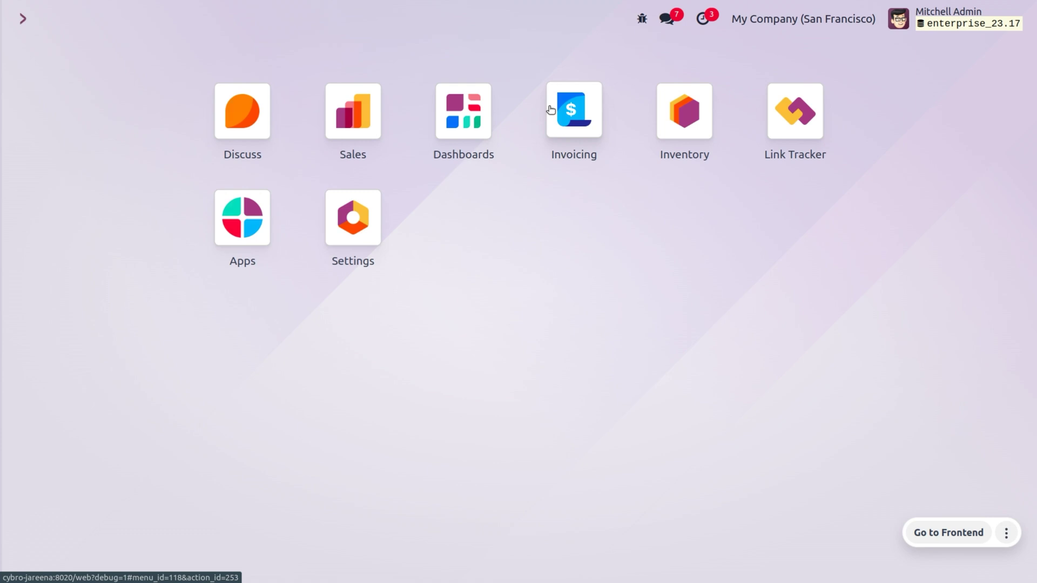
Open the administrator's user record from Settings' user list and scroll through its access rights.
click(349, 248)
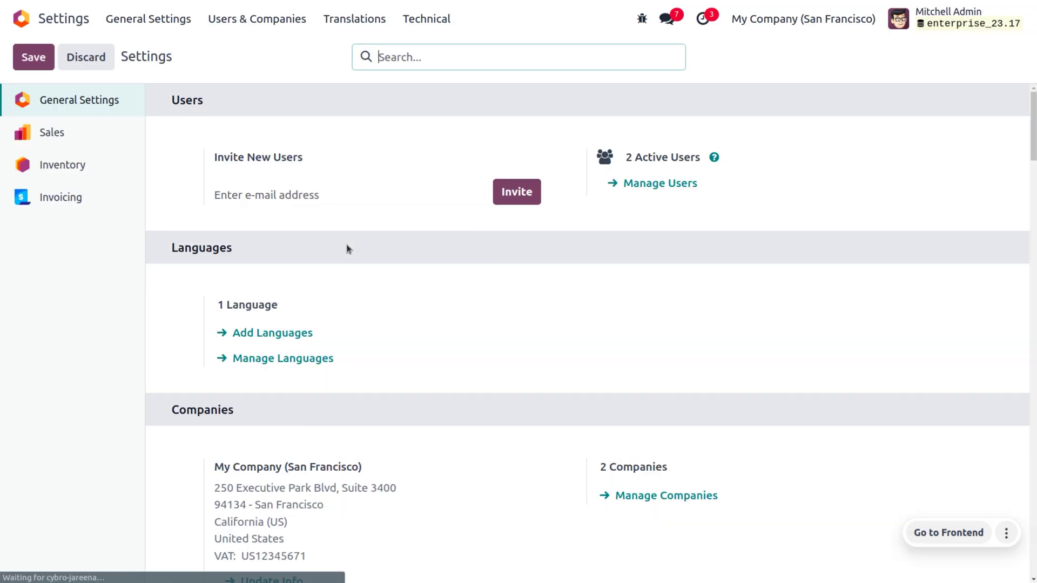
click(647, 182)
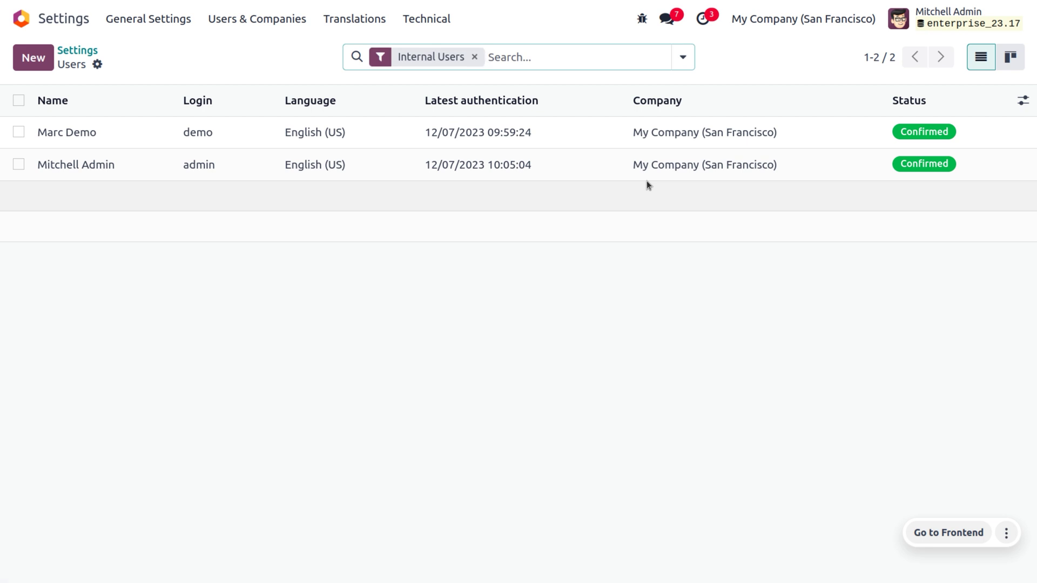
click(605, 173)
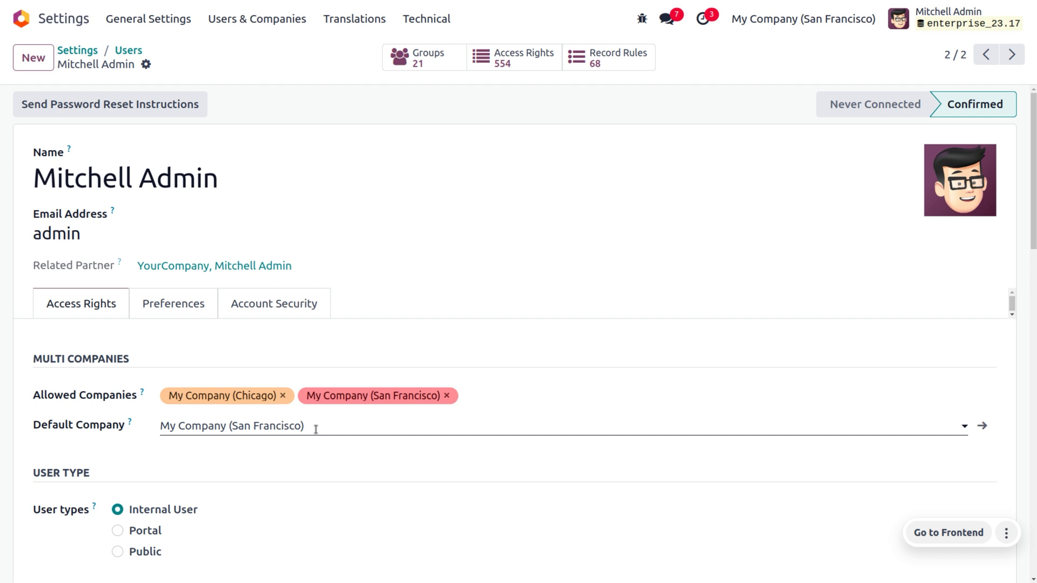
scroll(316, 429, down, 1)
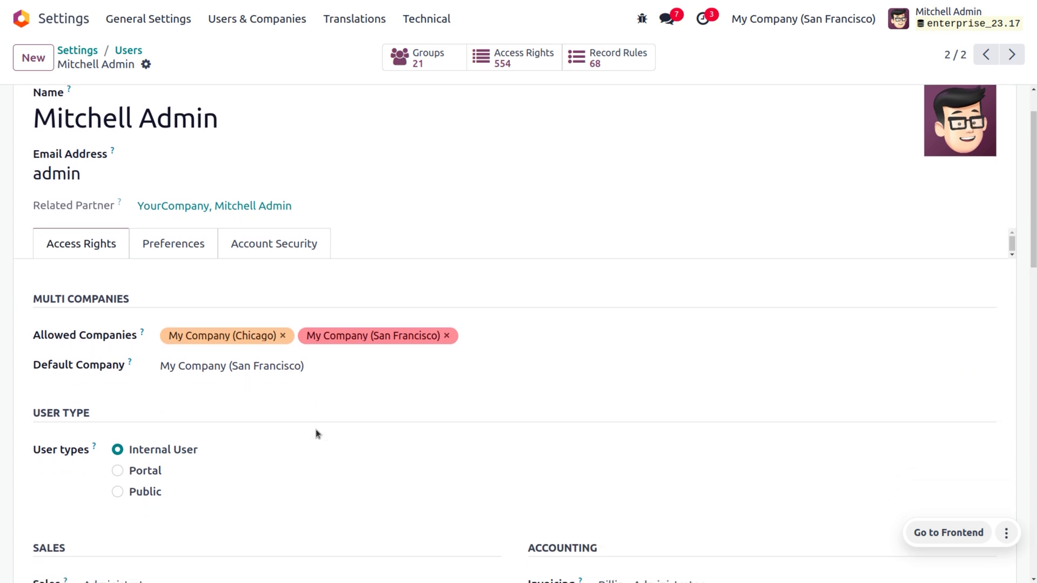
scroll(316, 434, down, 1)
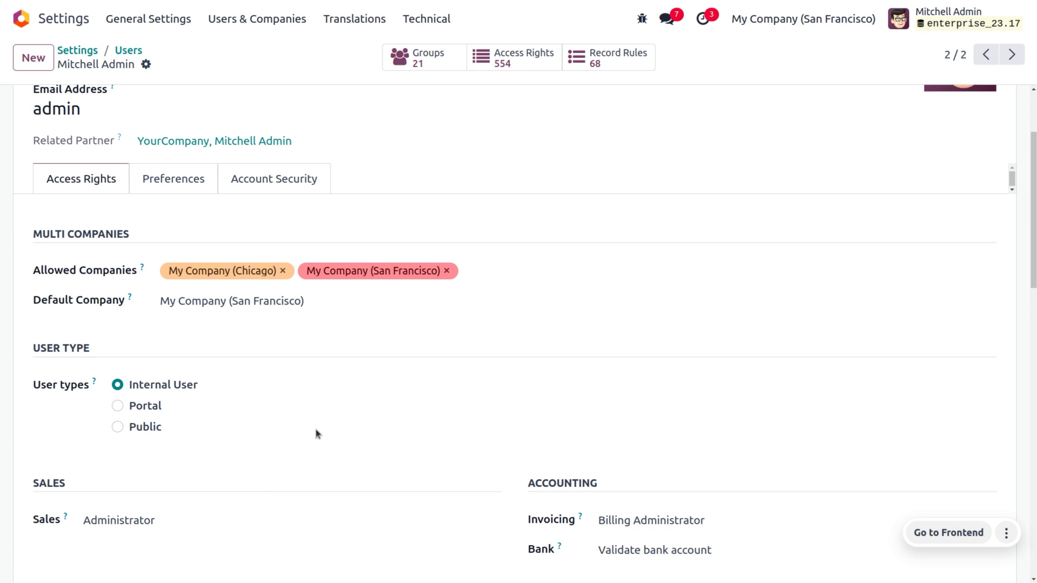
scroll(316, 433, down, 1)
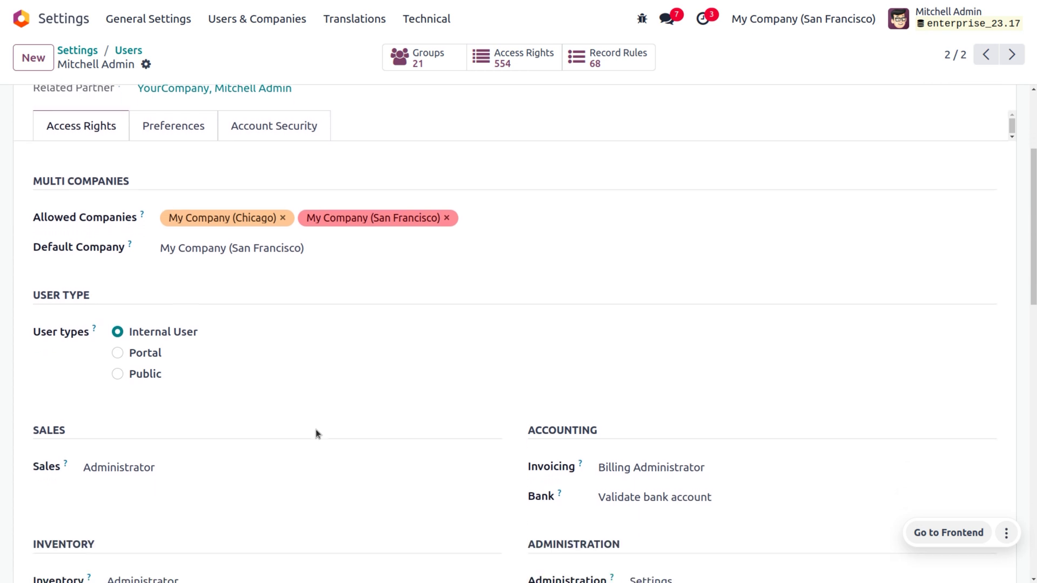
click(170, 468)
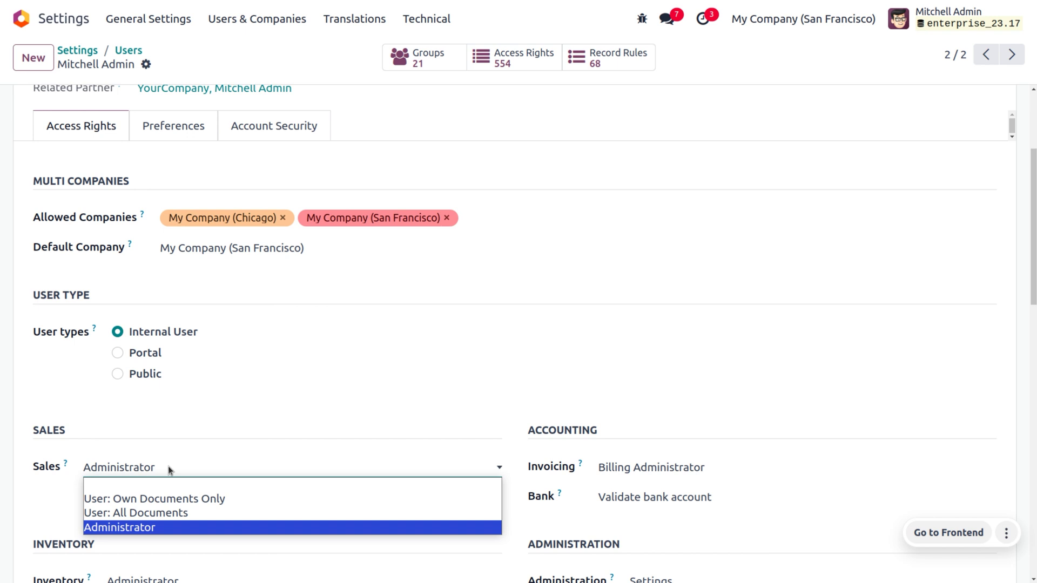
click(151, 409)
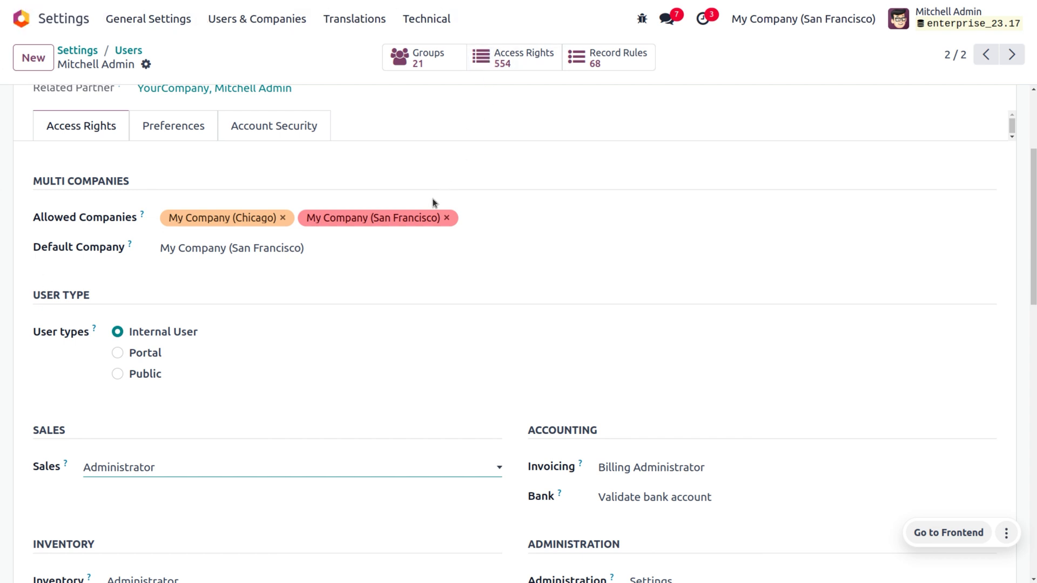
Browse the Sales app's Orders, To Invoice and Configuration menus, then go back home.
click(21, 18)
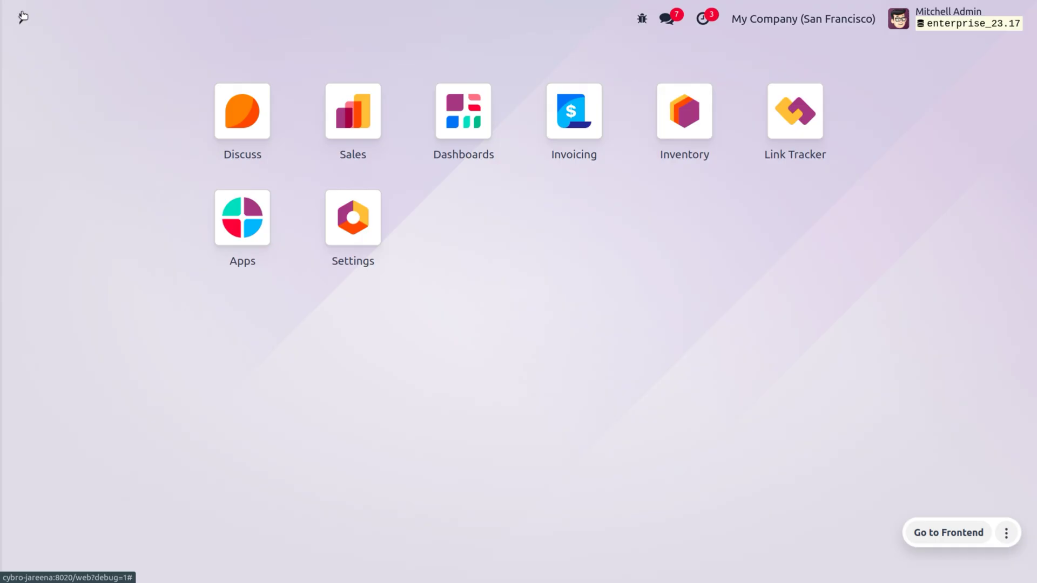
click(364, 138)
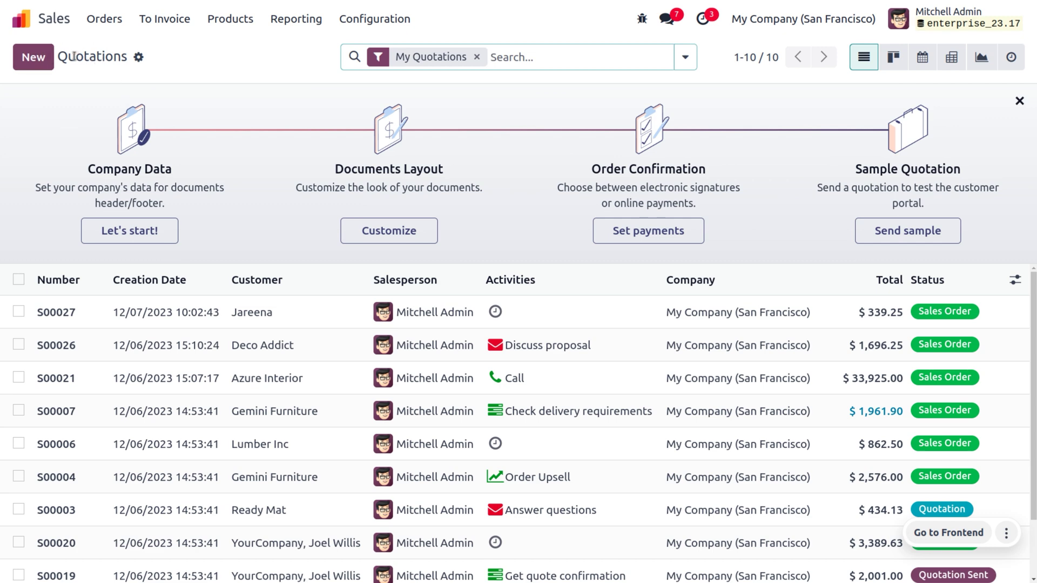
click(104, 19)
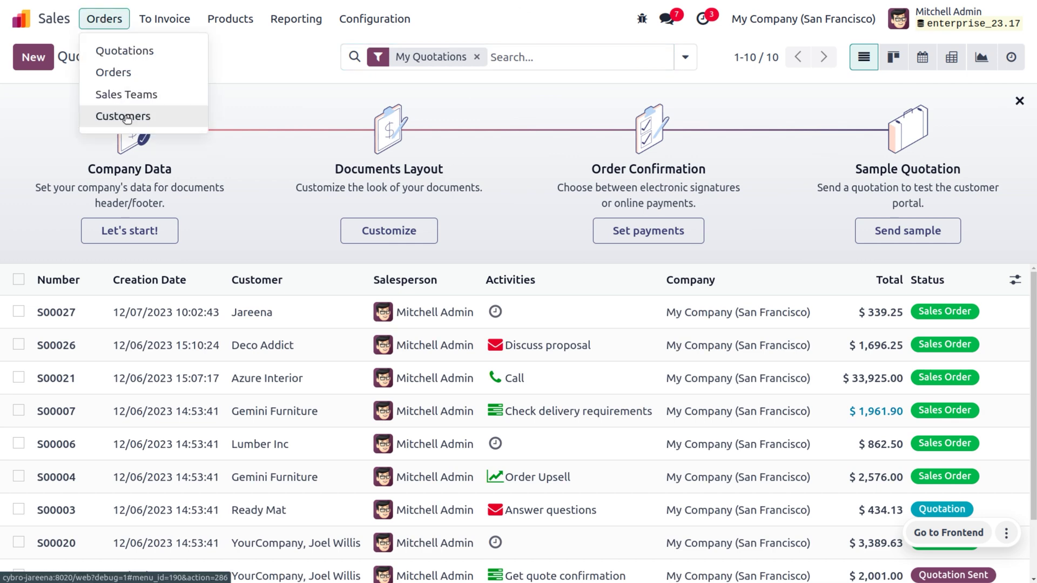
mouse_move(185, 20)
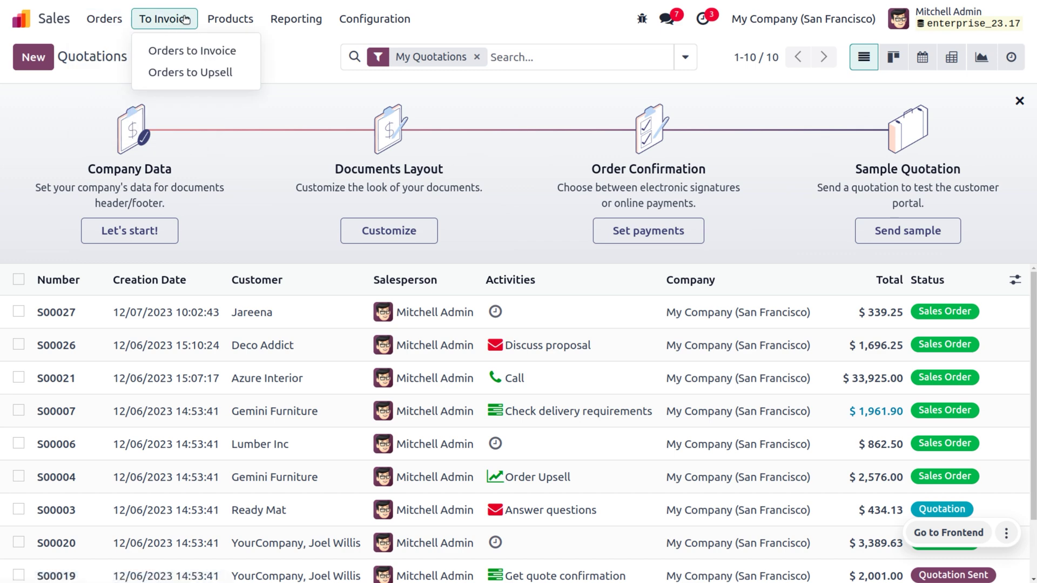
click(396, 19)
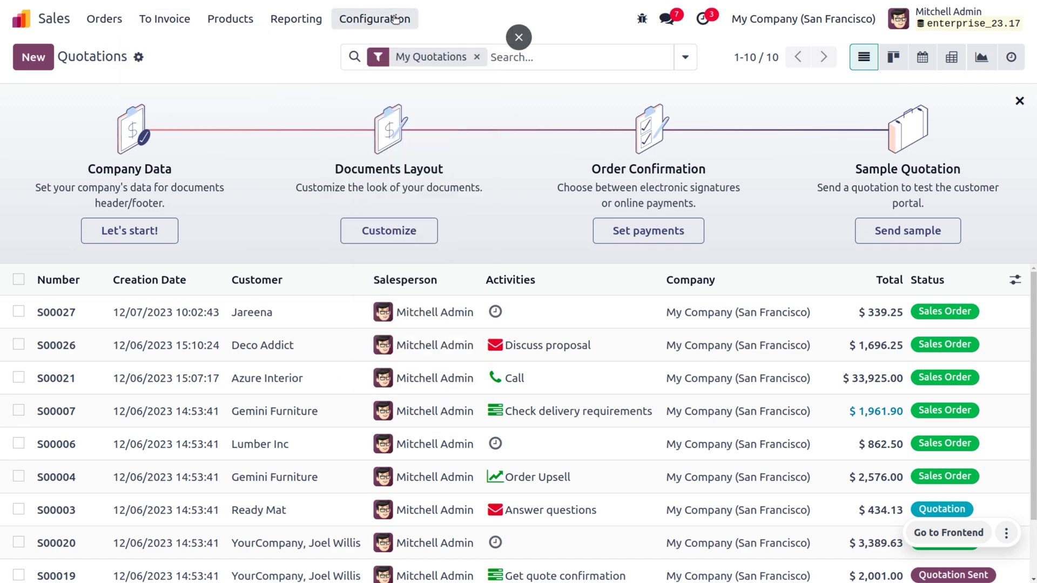
click(396, 19)
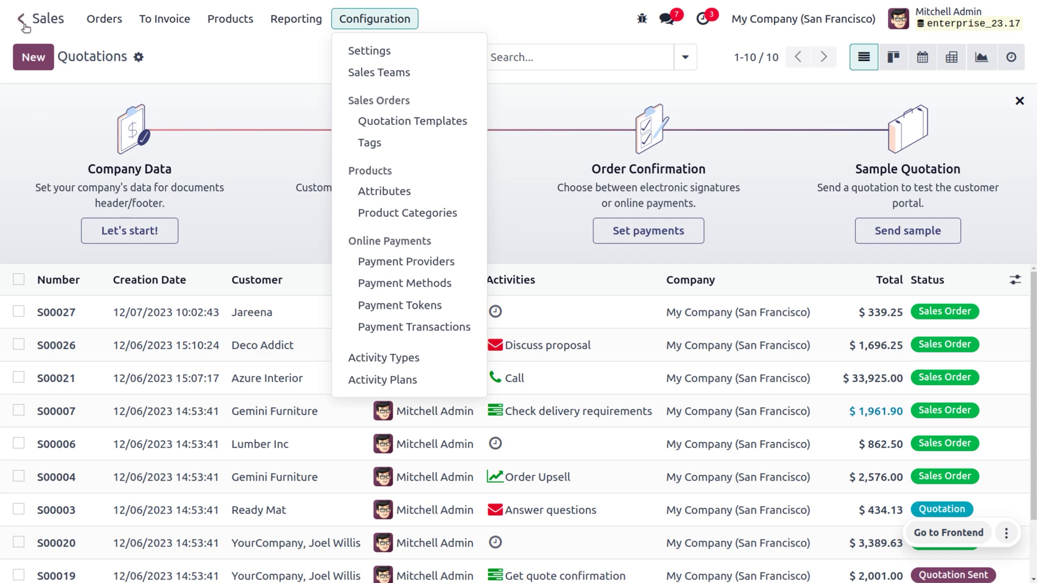
click(22, 19)
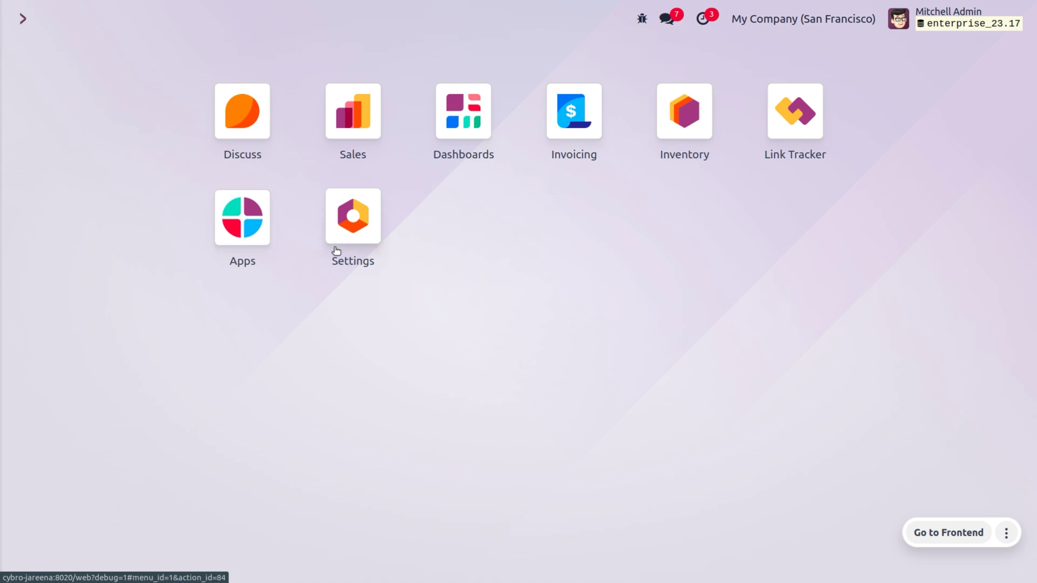
Open the demo user's record and check its Sales access is User: All Documents.
click(349, 236)
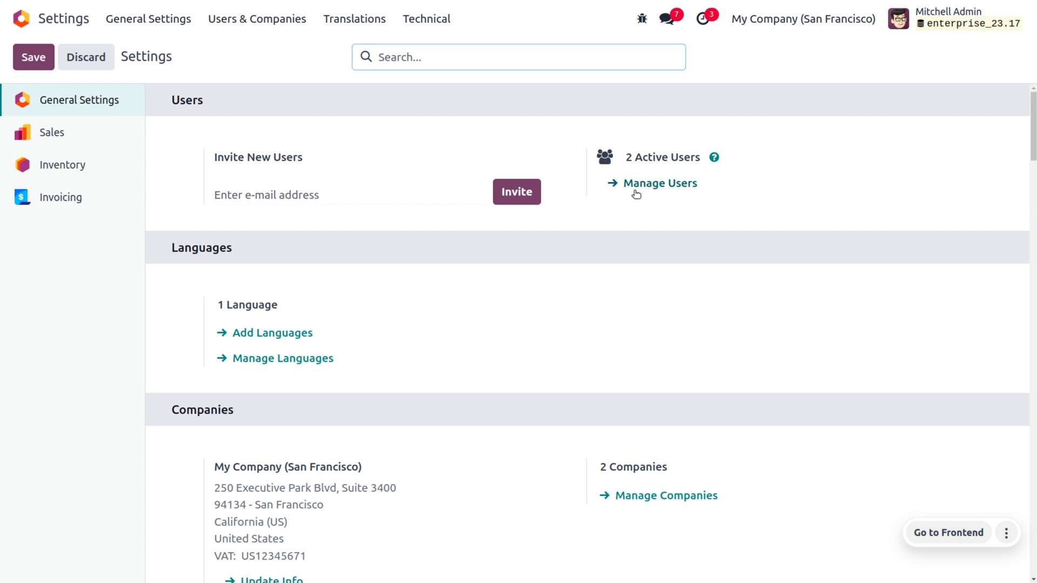
click(635, 192)
click(351, 132)
scroll(228, 429, down, 1)
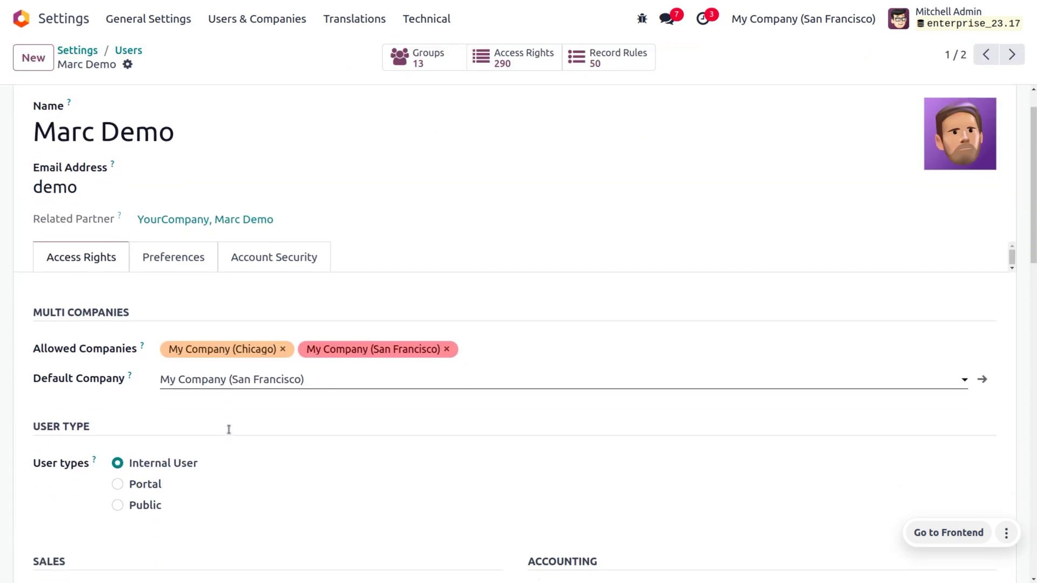
scroll(228, 434, down, 3)
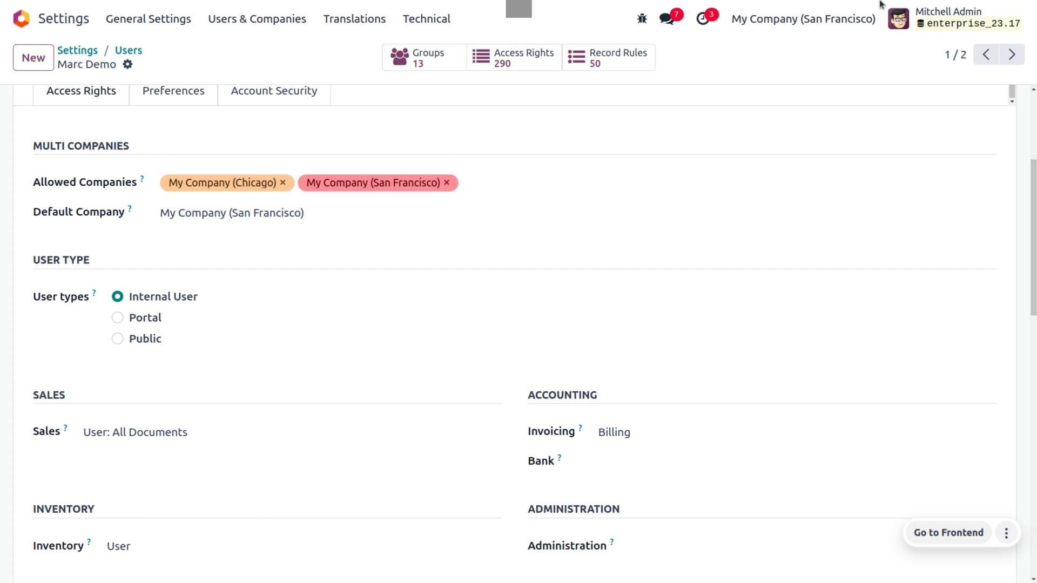
click(922, 10)
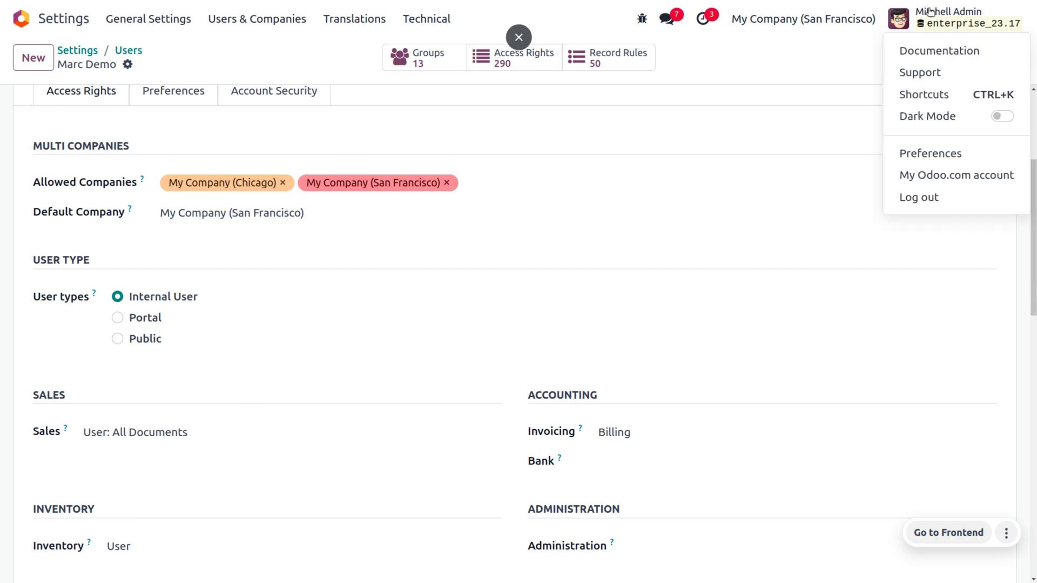
Log out and sign back in as the demo user.
click(925, 203)
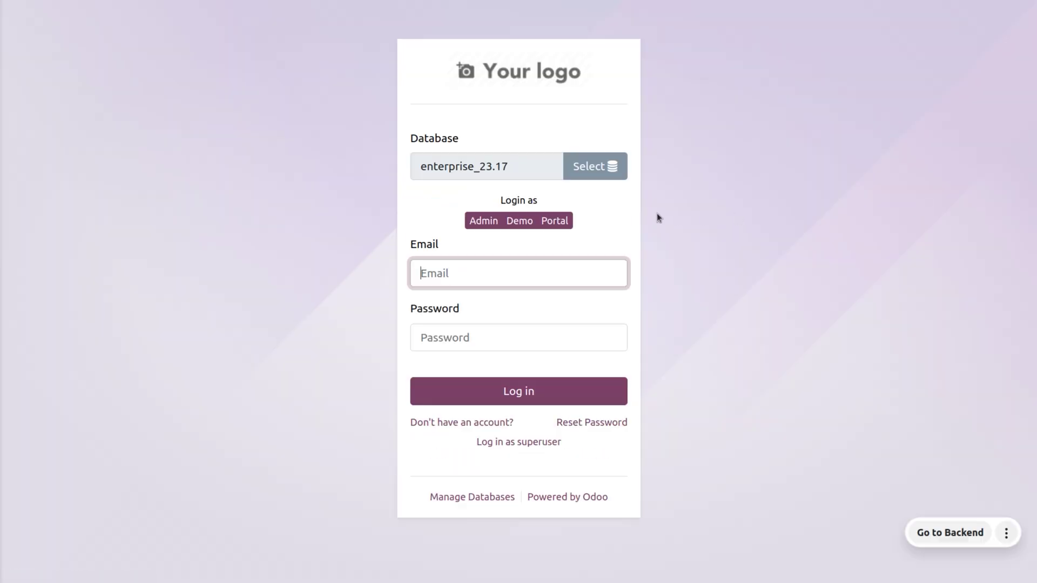
click(525, 223)
click(523, 392)
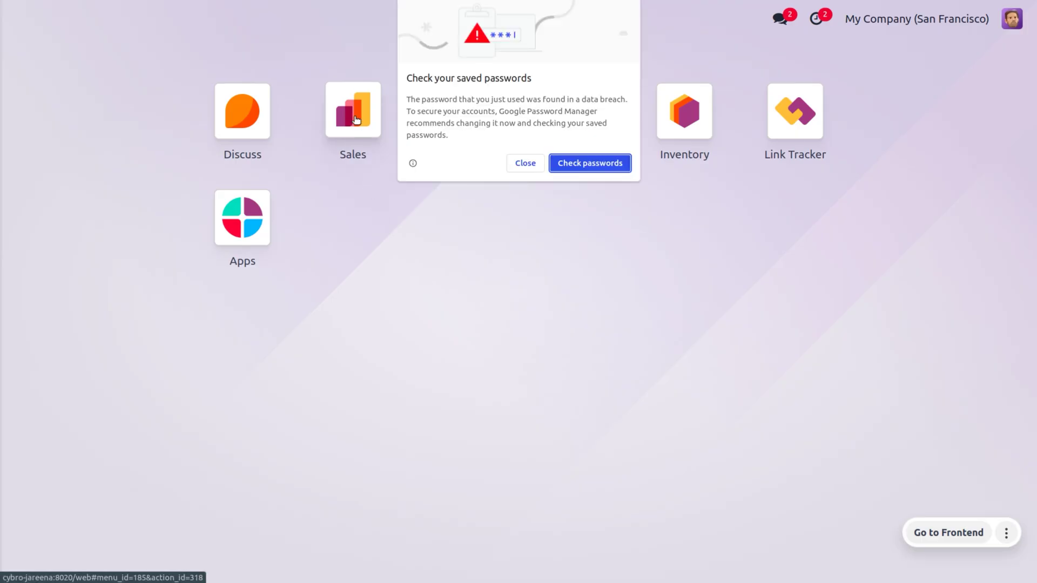
click(536, 165)
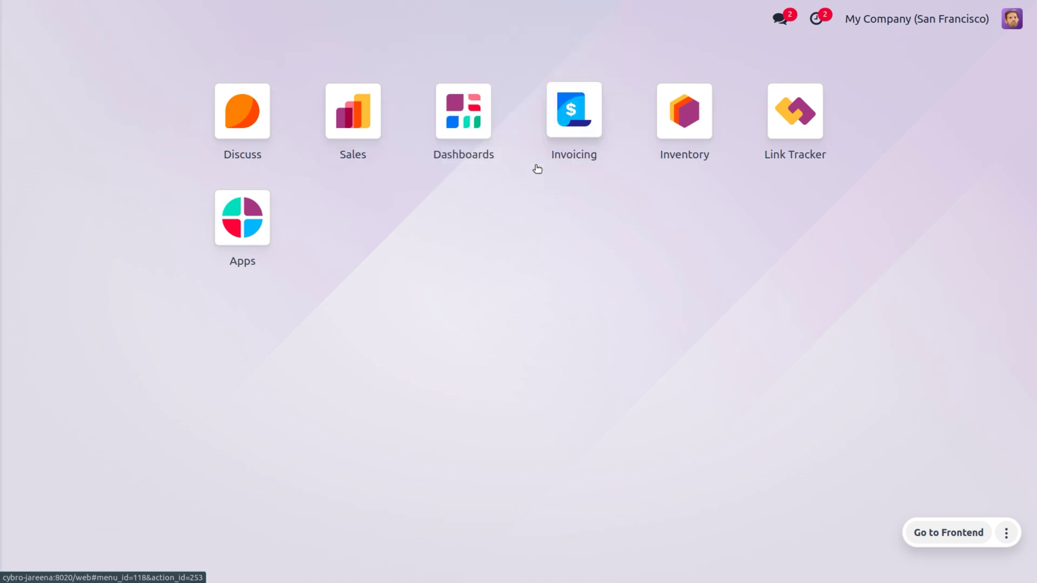
As the demo user, start a new quotation in Sales and look through its menus.
click(360, 101)
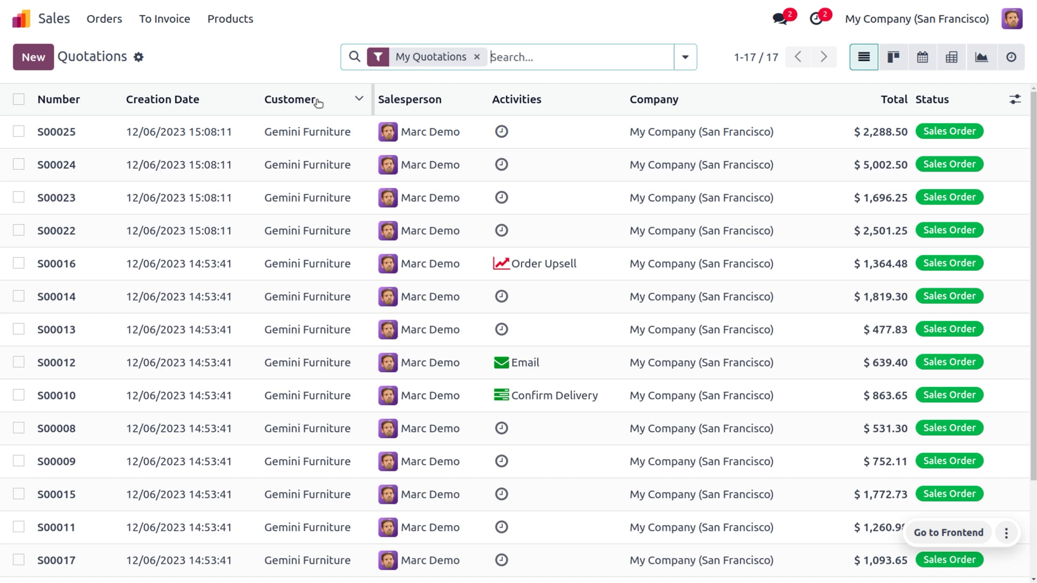
click(22, 58)
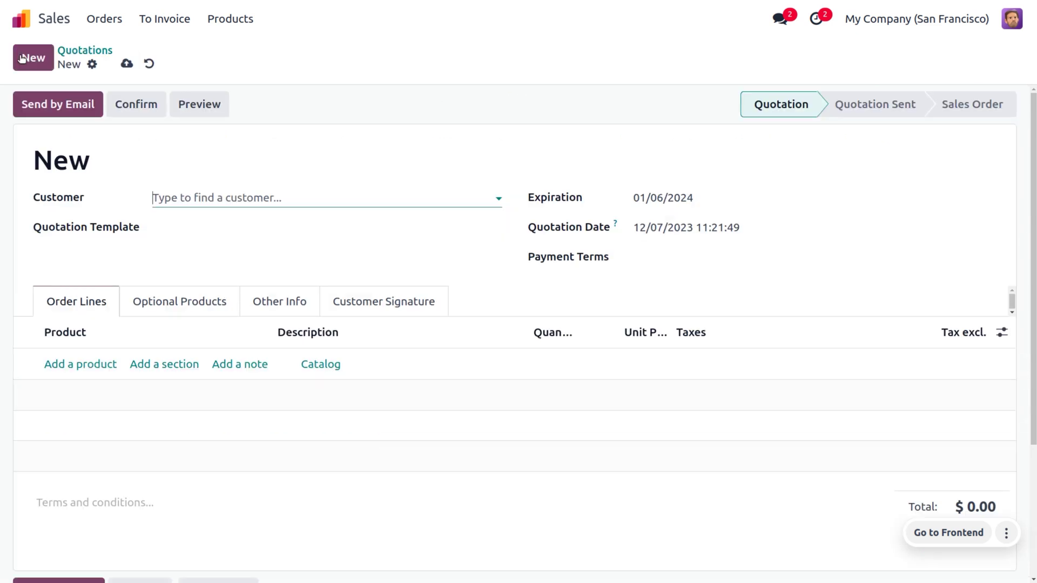
click(199, 46)
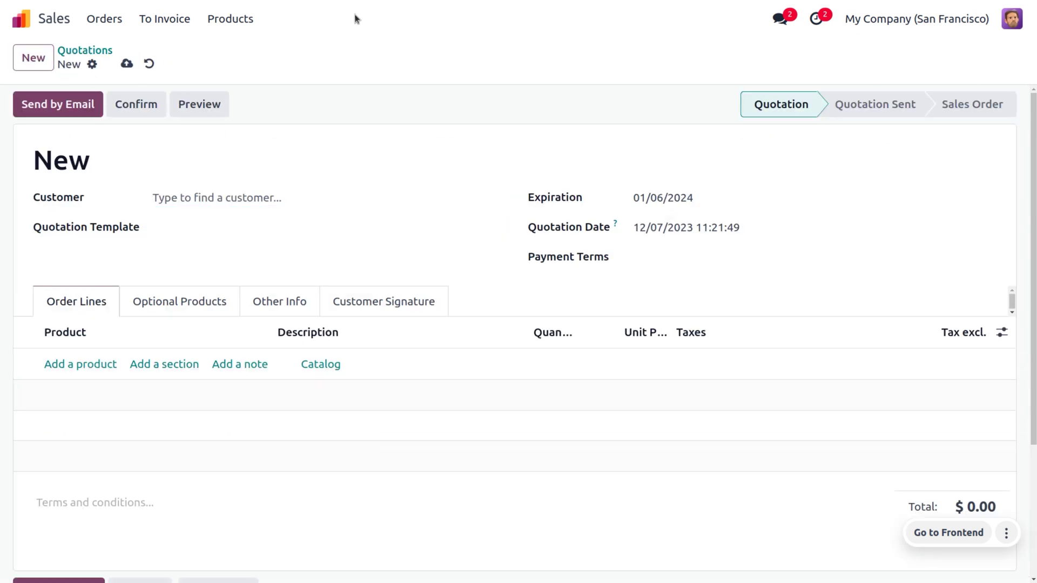
click(182, 20)
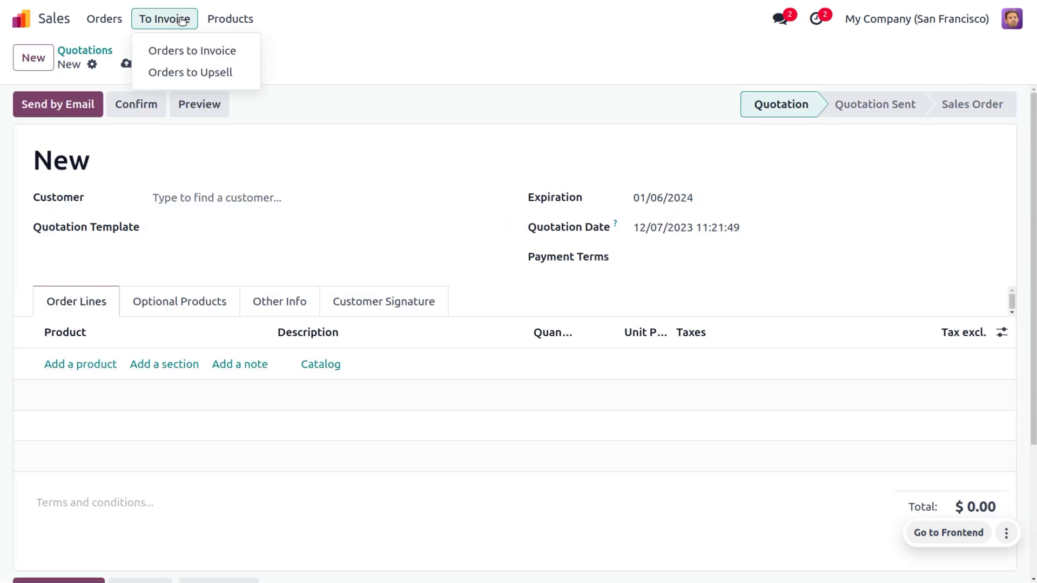
mouse_move(231, 19)
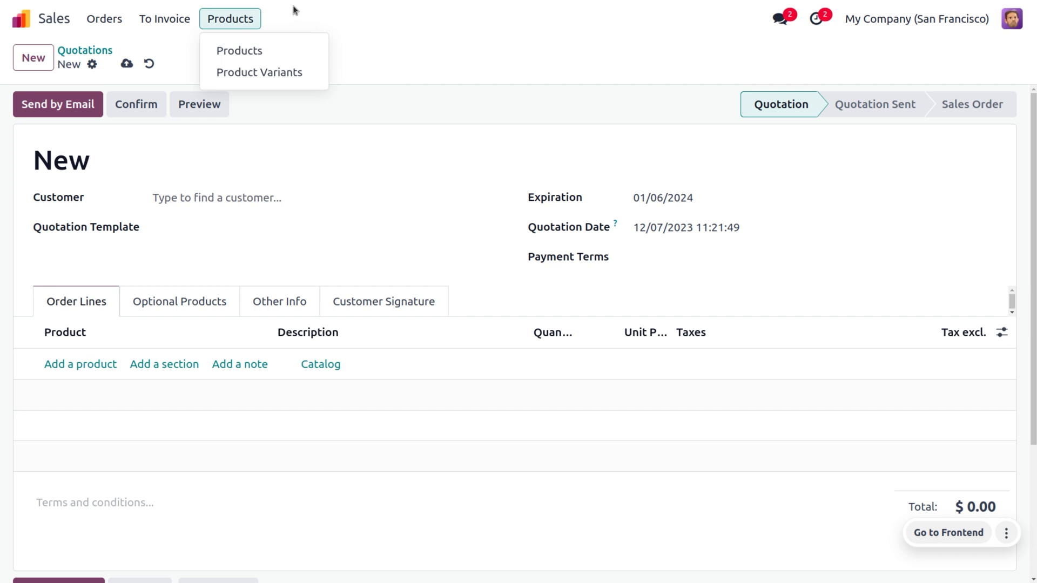
click(294, 9)
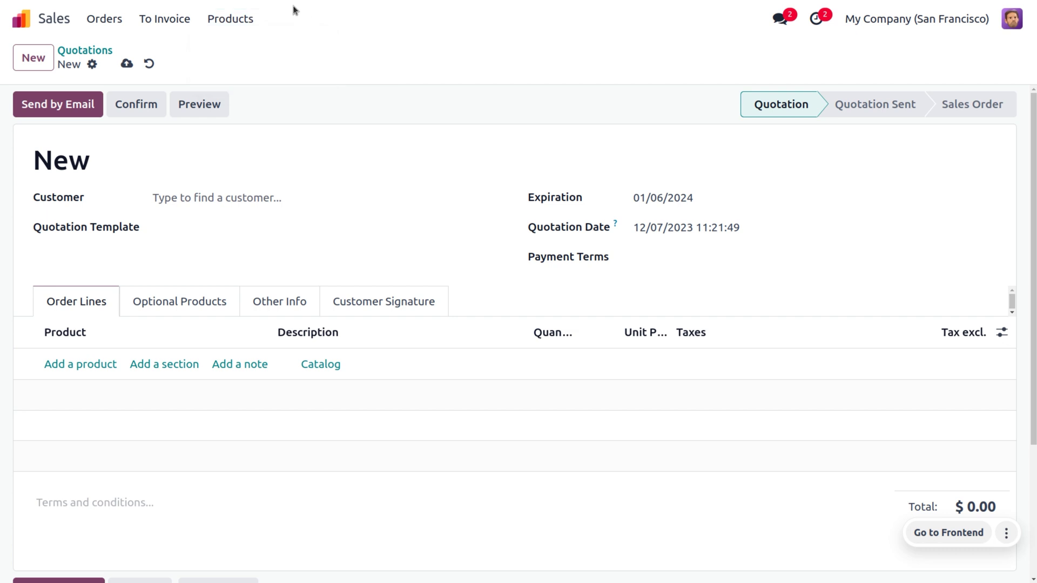
Log out of the demo session and start signing in as the administrator.
click(1018, 25)
click(945, 206)
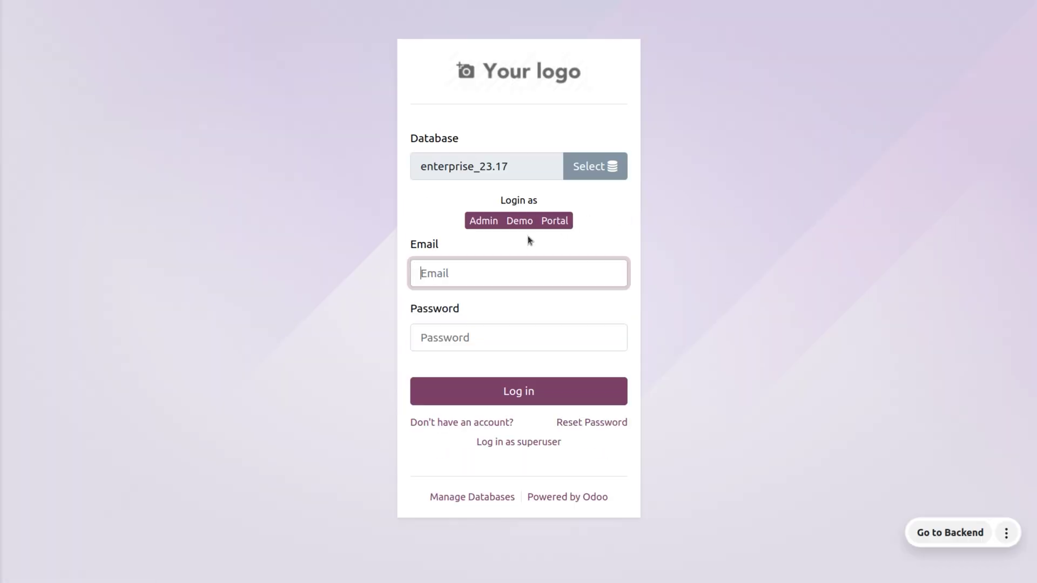
click(481, 222)
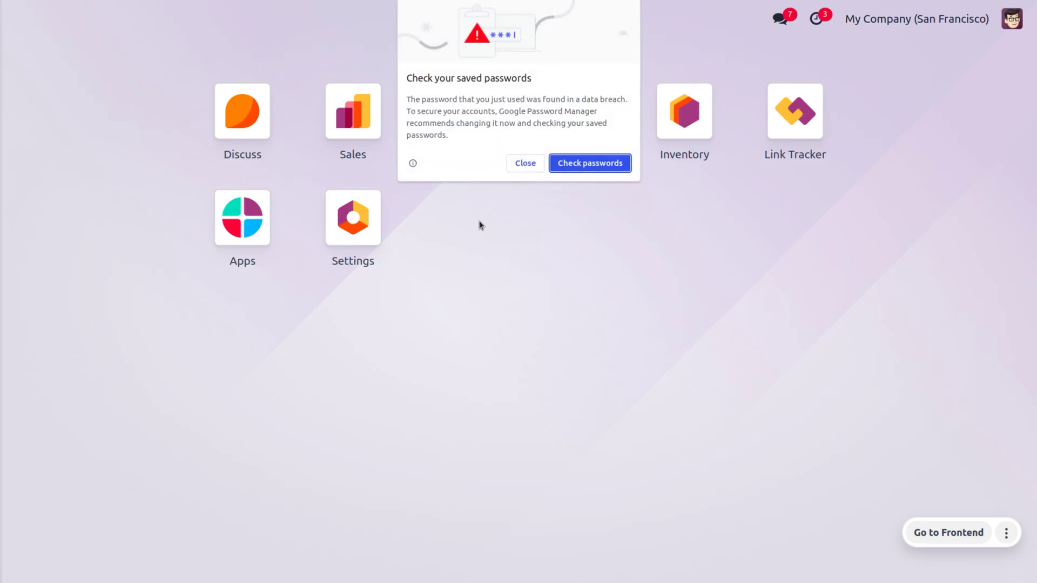
Complete the administrator login and return from Sales to the app home screen.
click(527, 163)
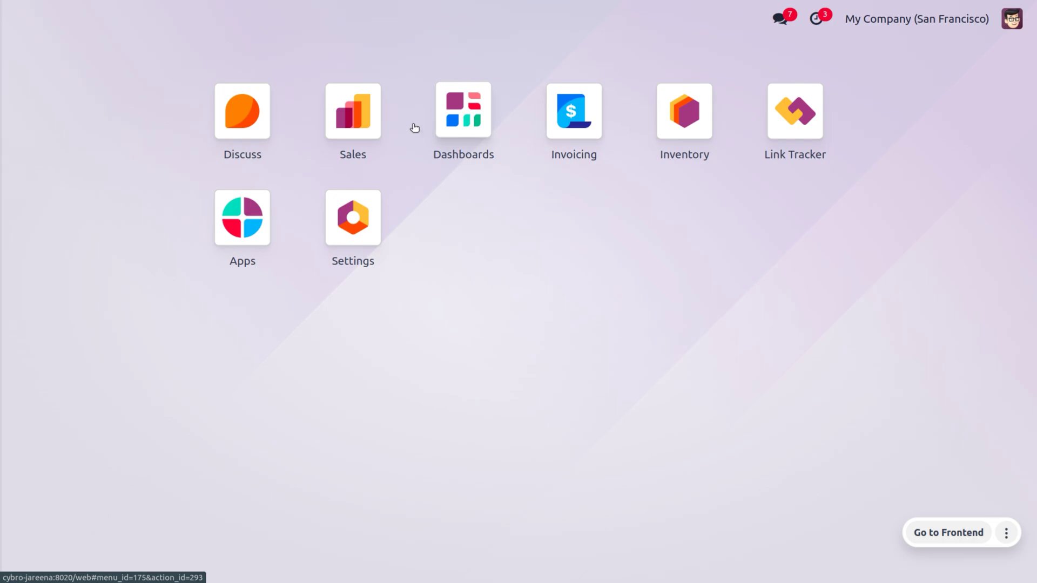
click(380, 116)
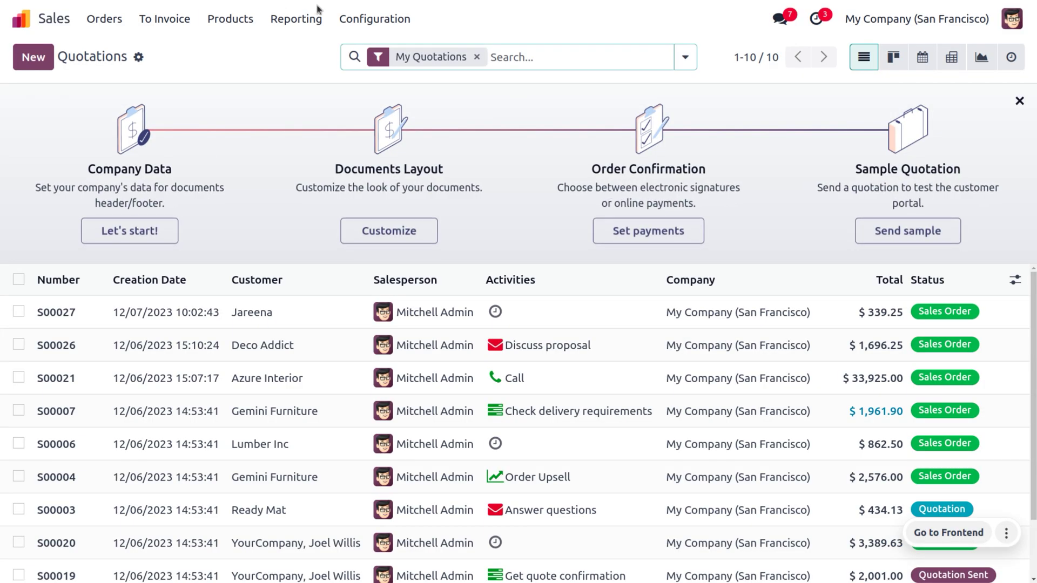
click(30, 17)
Set the demo user's Sales access to User: Own Documents Only, save, and log out.
click(338, 181)
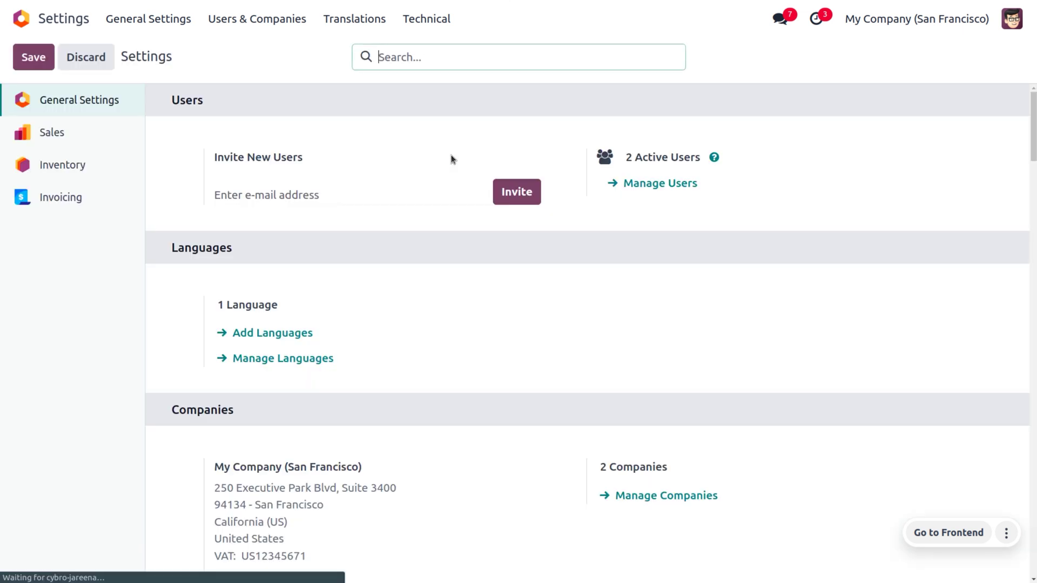
click(627, 183)
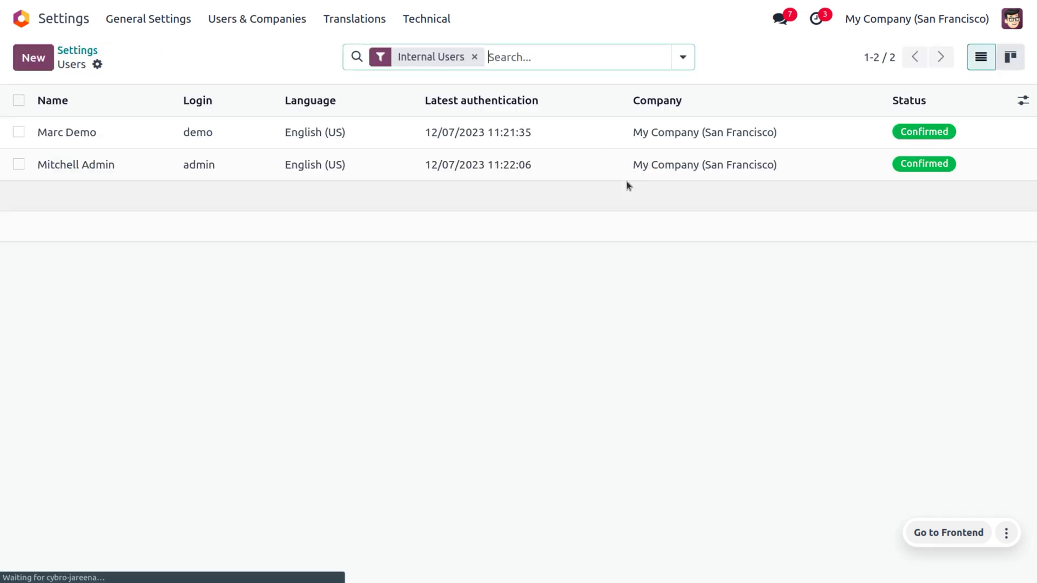
click(389, 128)
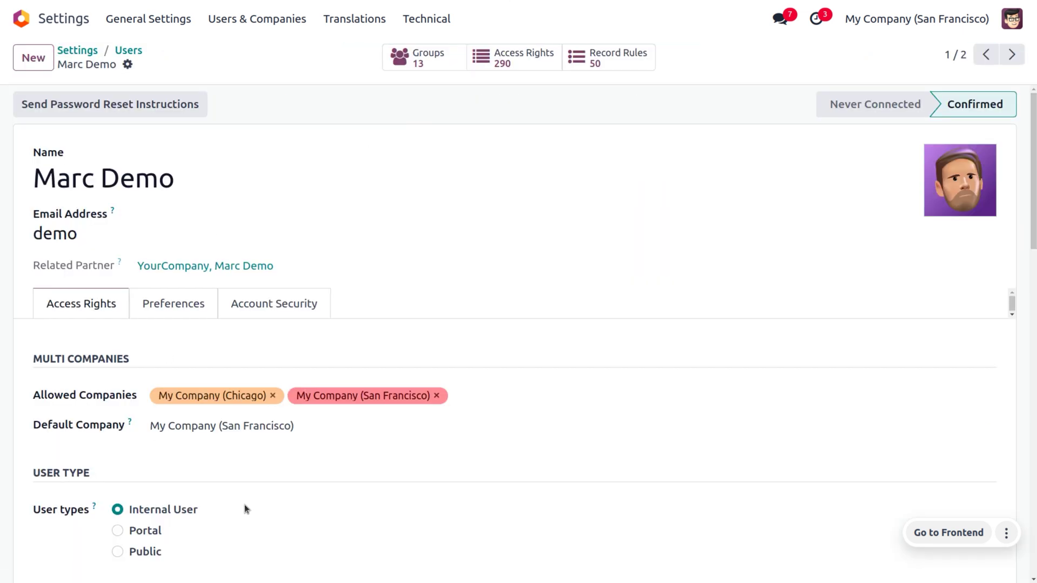
scroll(249, 508, down, 7)
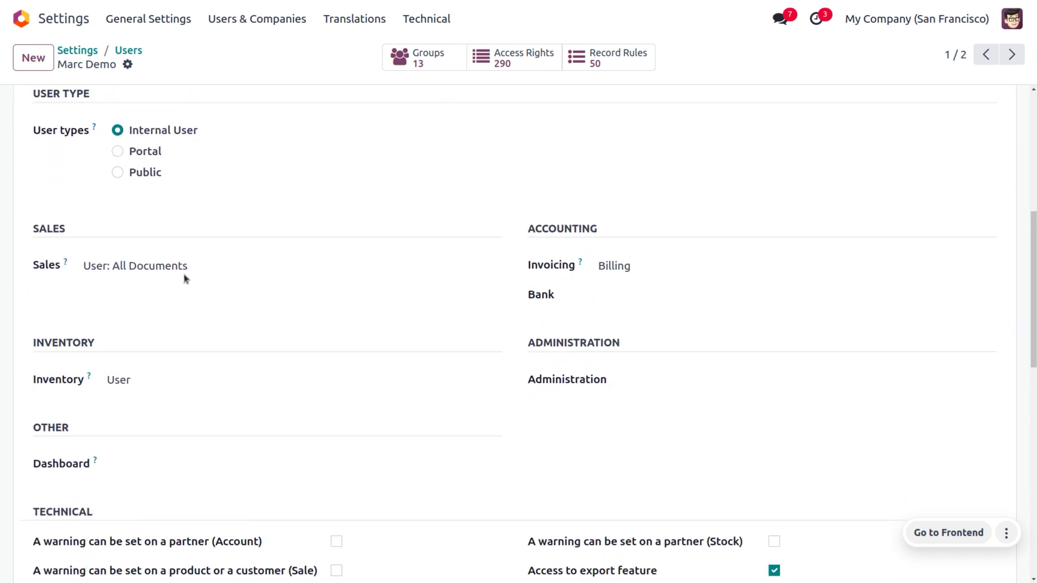
click(184, 266)
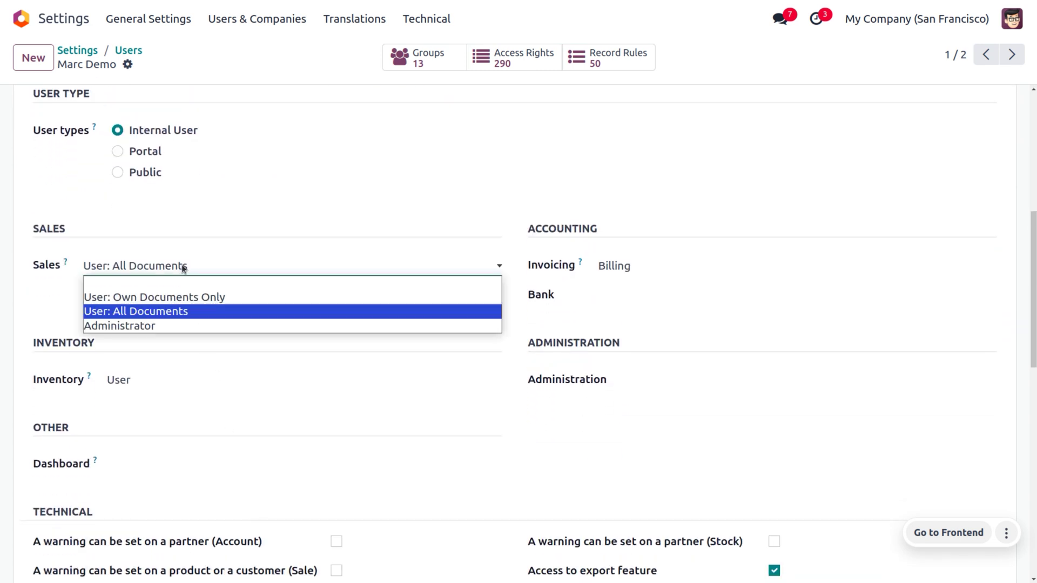
click(204, 298)
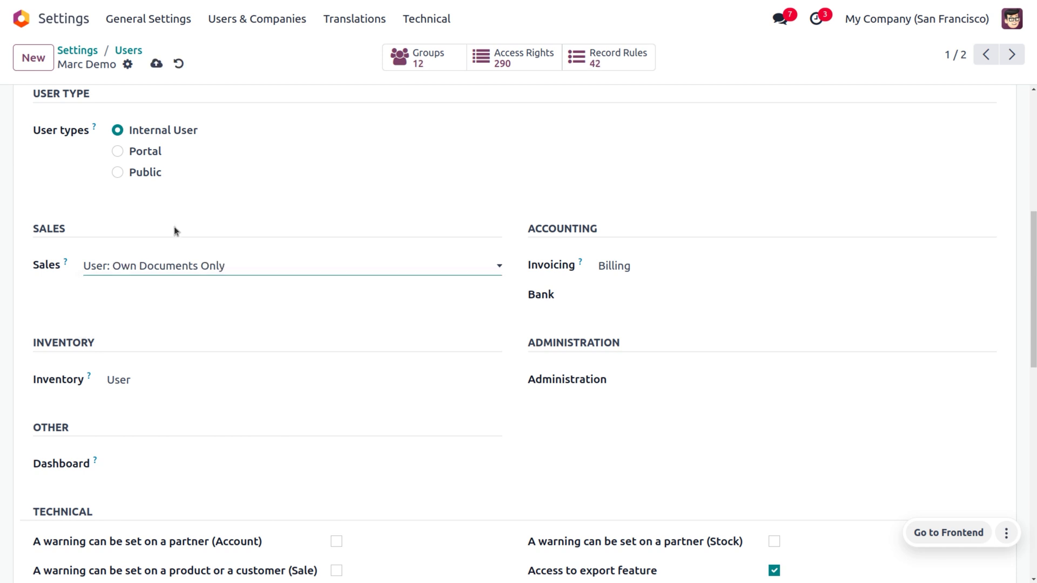
click(156, 64)
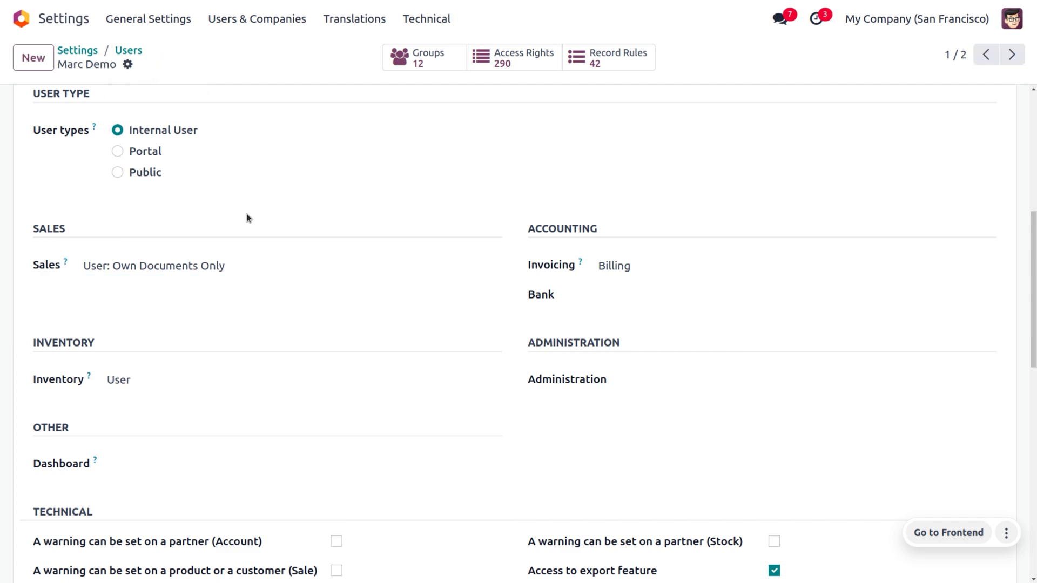
click(1013, 18)
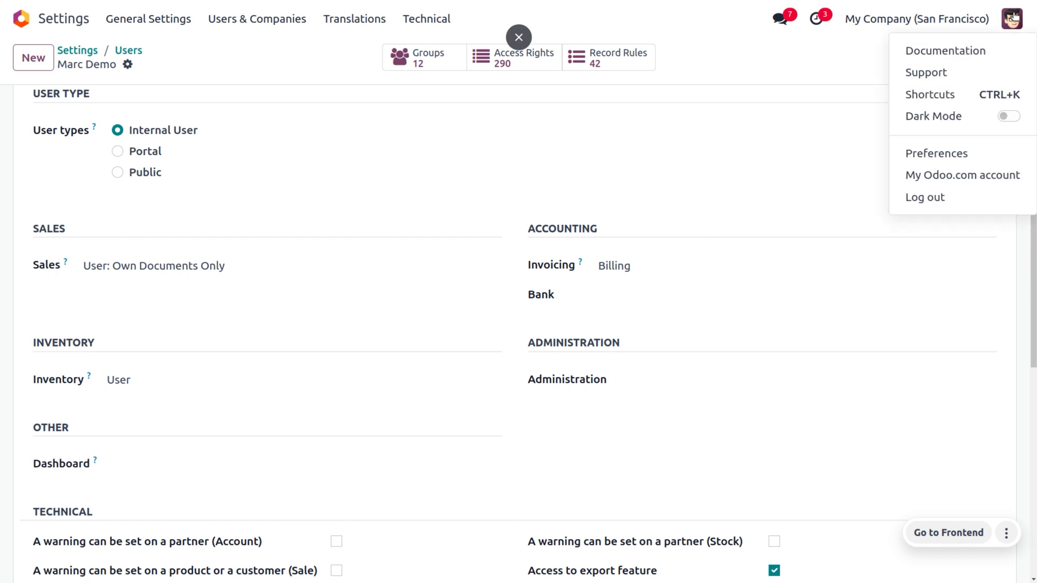
click(955, 196)
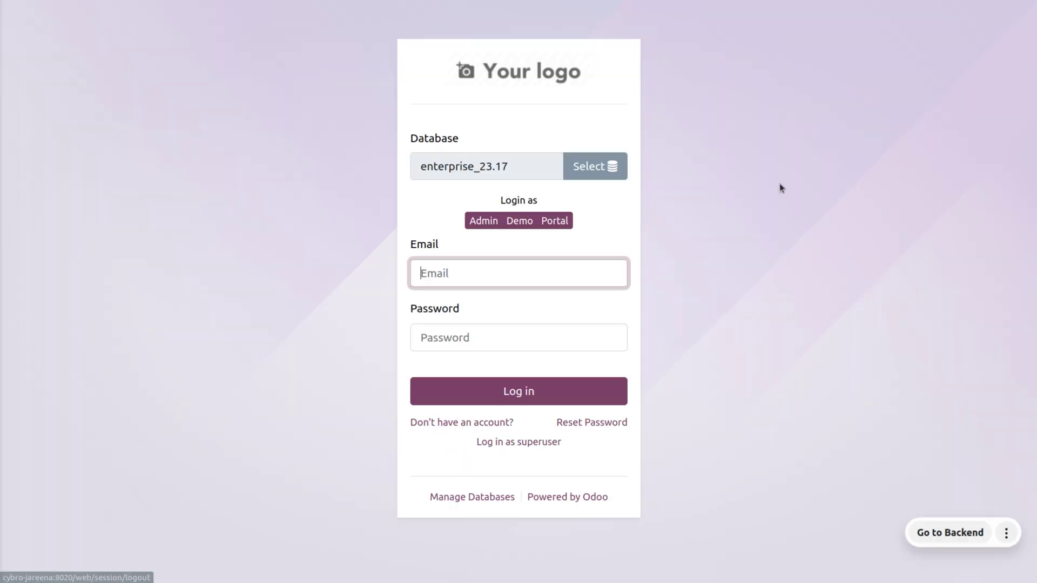
Log in as the demo user and check Quotations shows 17 own records totalling $25,486.33.
click(504, 223)
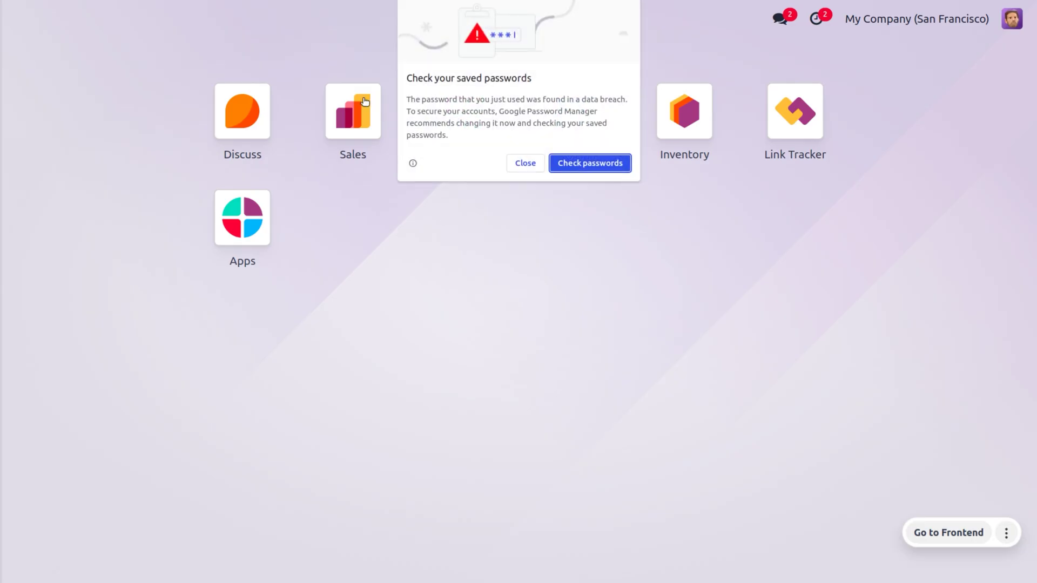
click(535, 164)
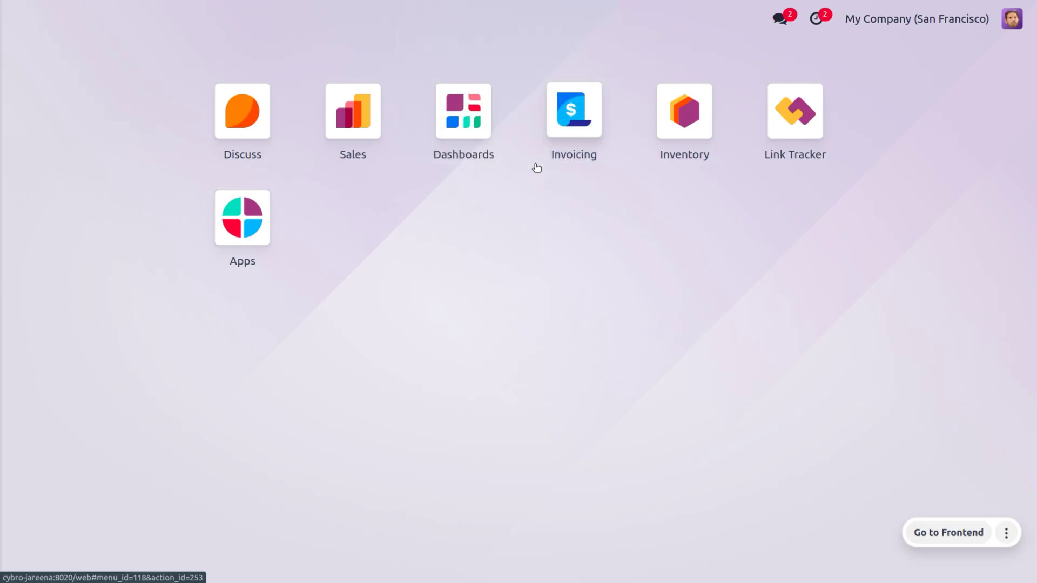
click(358, 122)
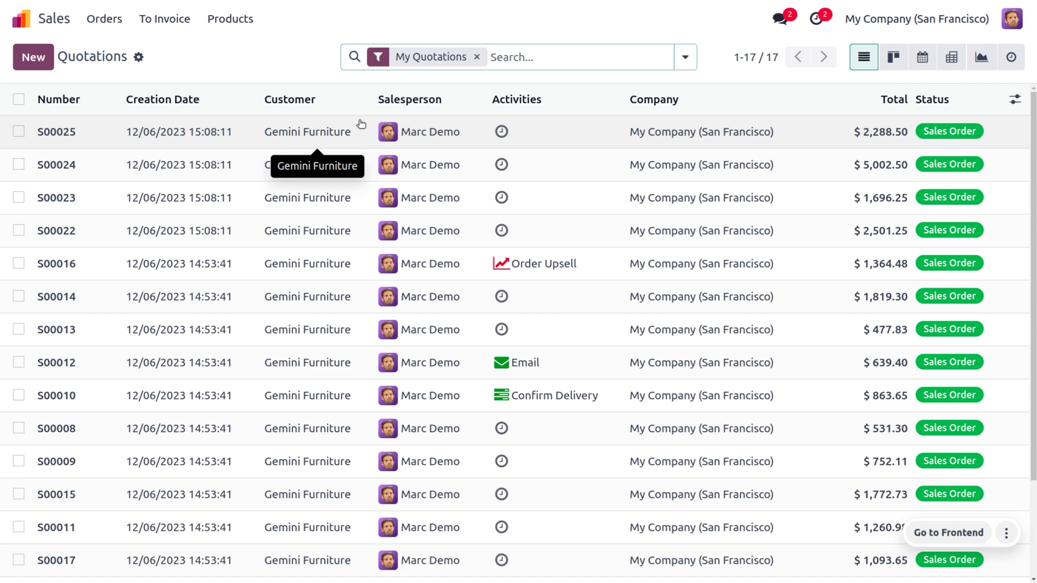
scroll(312, 341, down, 3)
scroll(313, 343, up, 3)
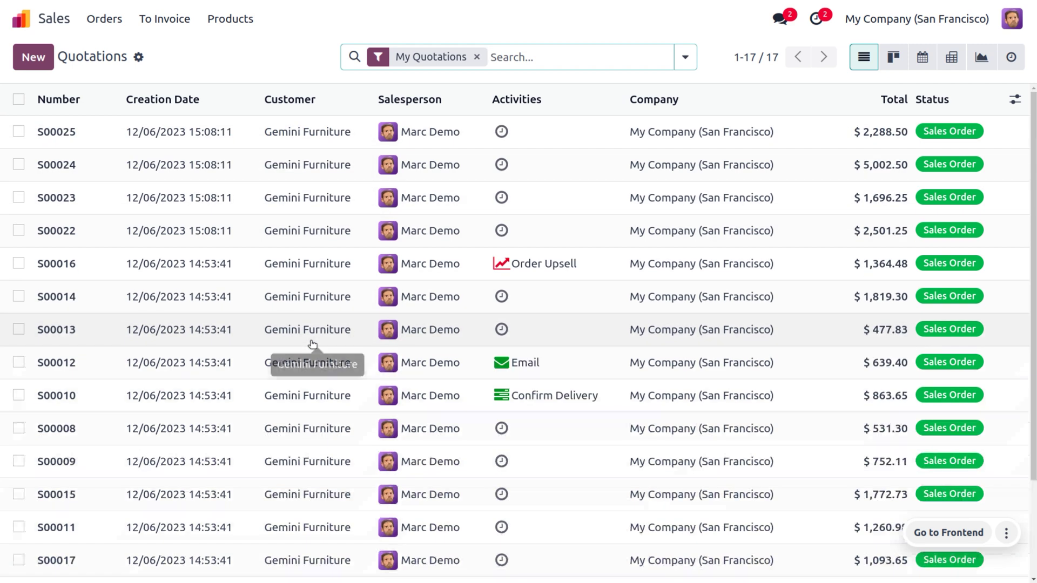
click(226, 18)
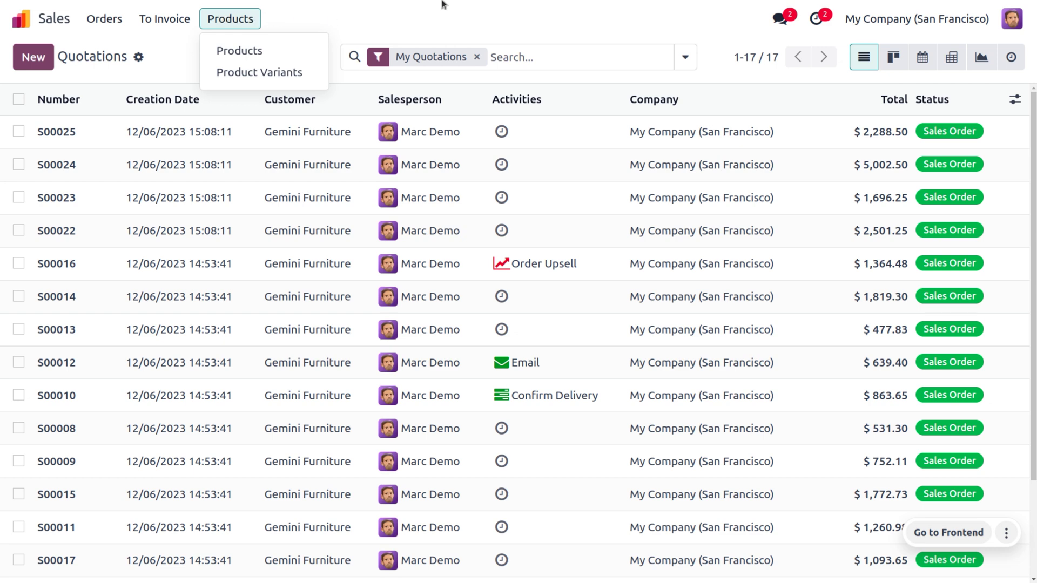
click(1017, 24)
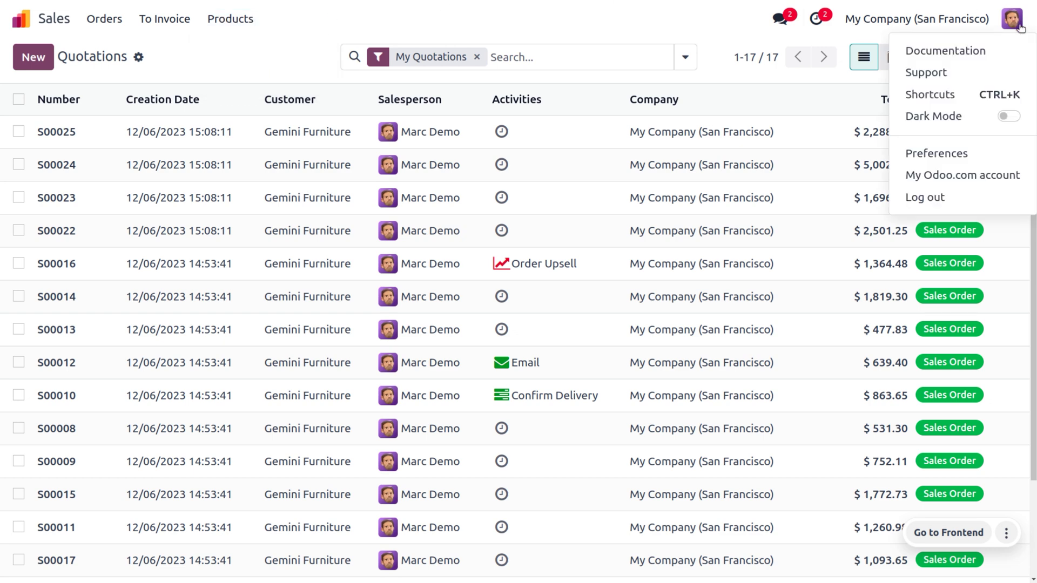
Log out of the demo session and sign in as the administrator.
click(949, 197)
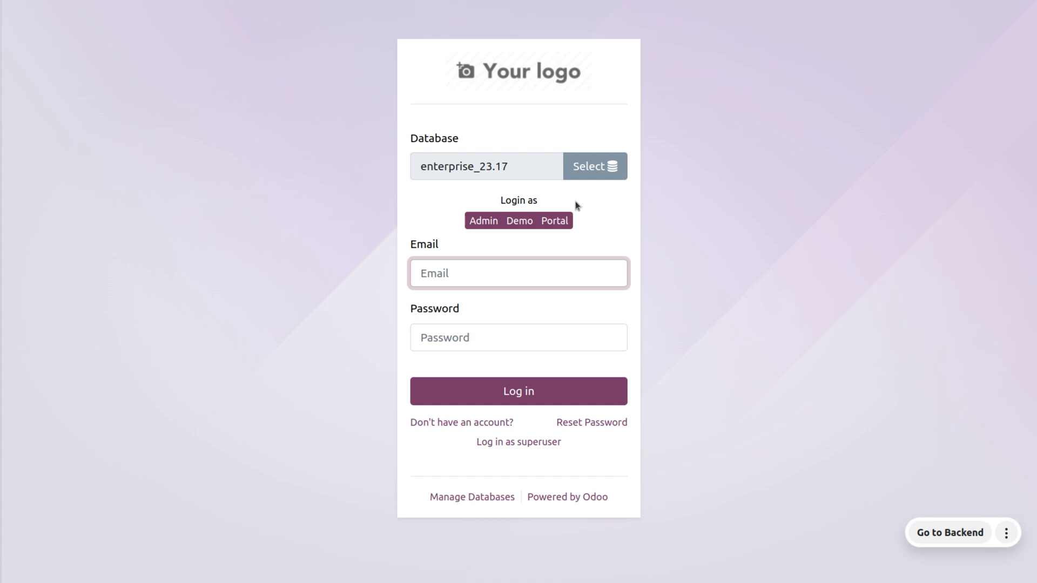
click(481, 219)
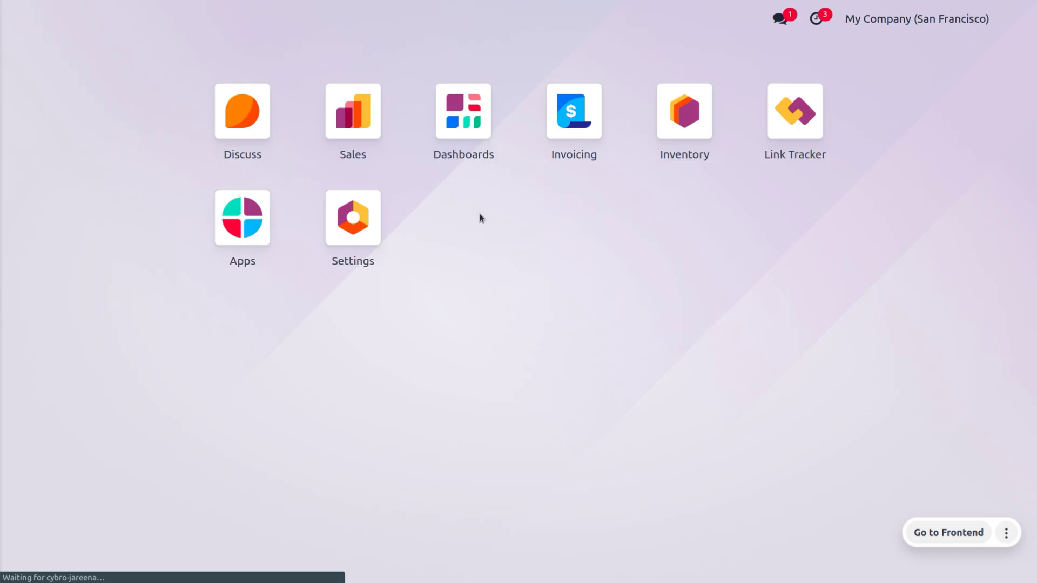
click(525, 163)
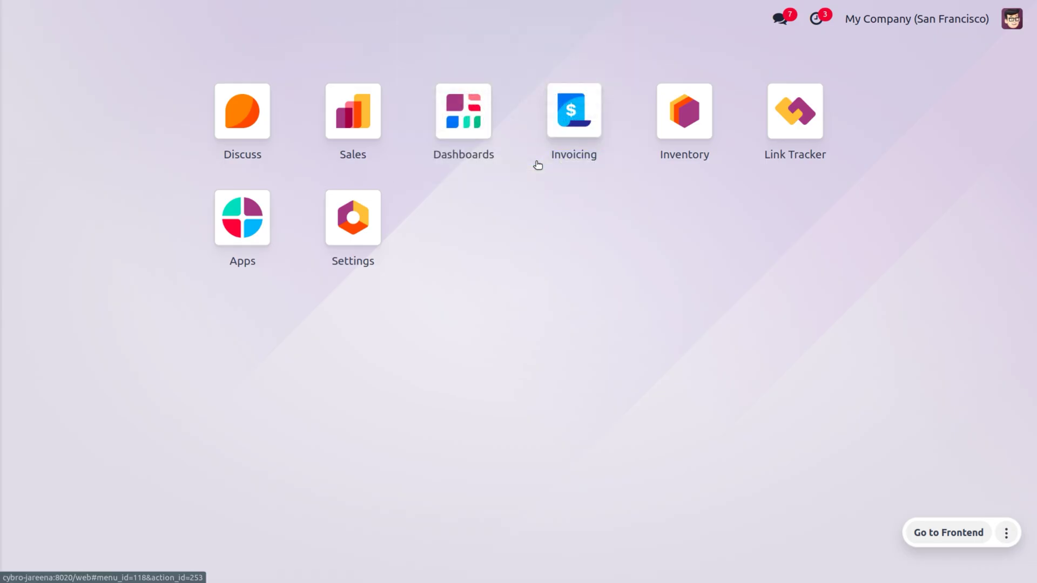
Show all users and open the public user's record, allowed only My Company (San Francisco).
click(349, 232)
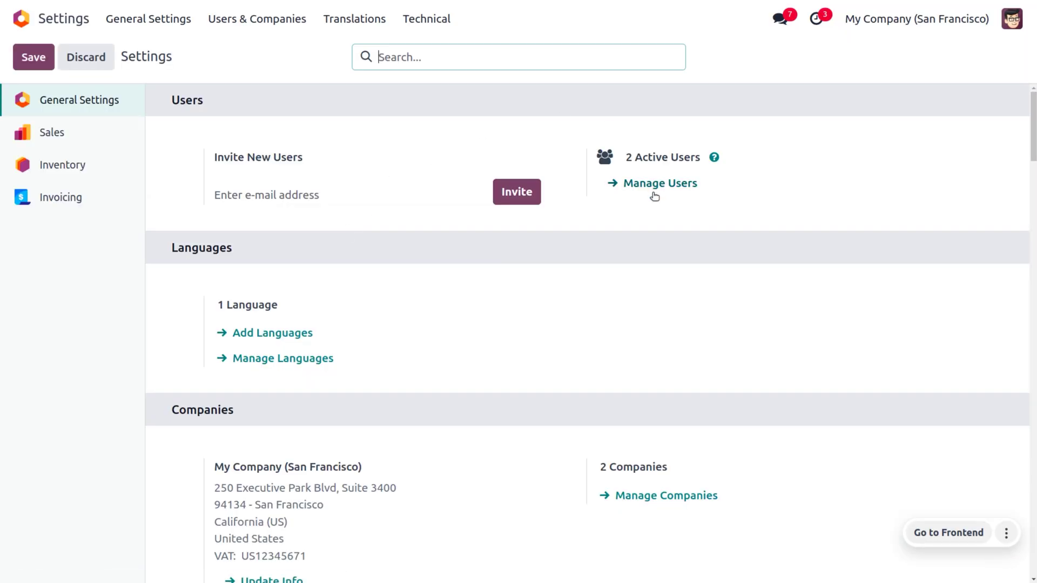
click(653, 184)
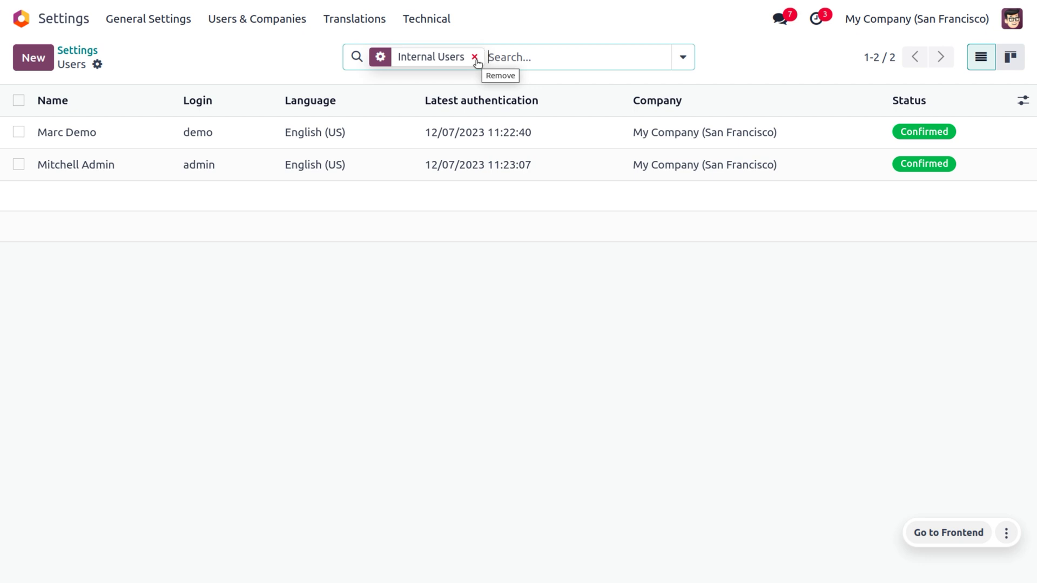
click(475, 58)
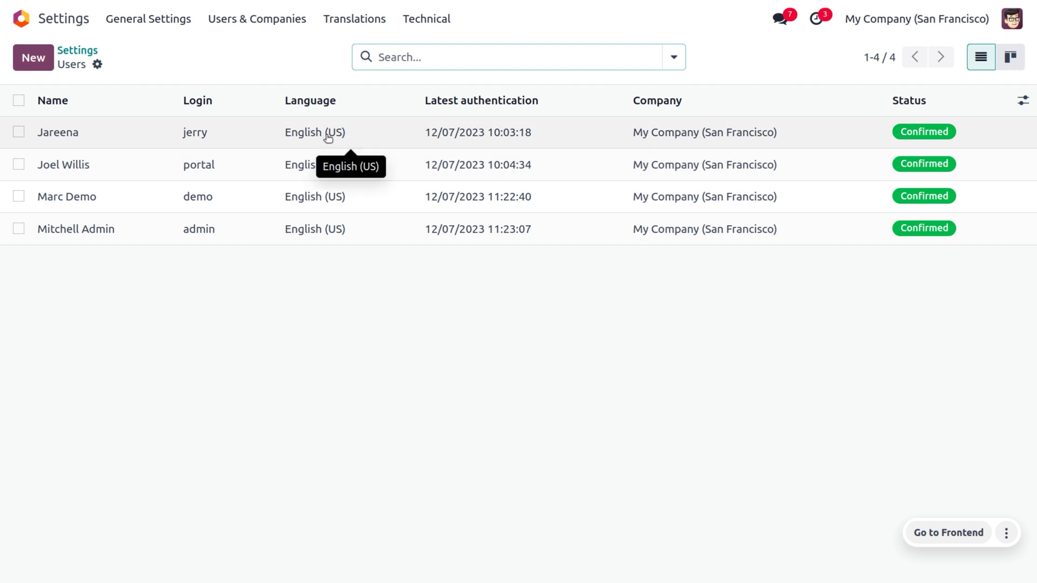
click(328, 137)
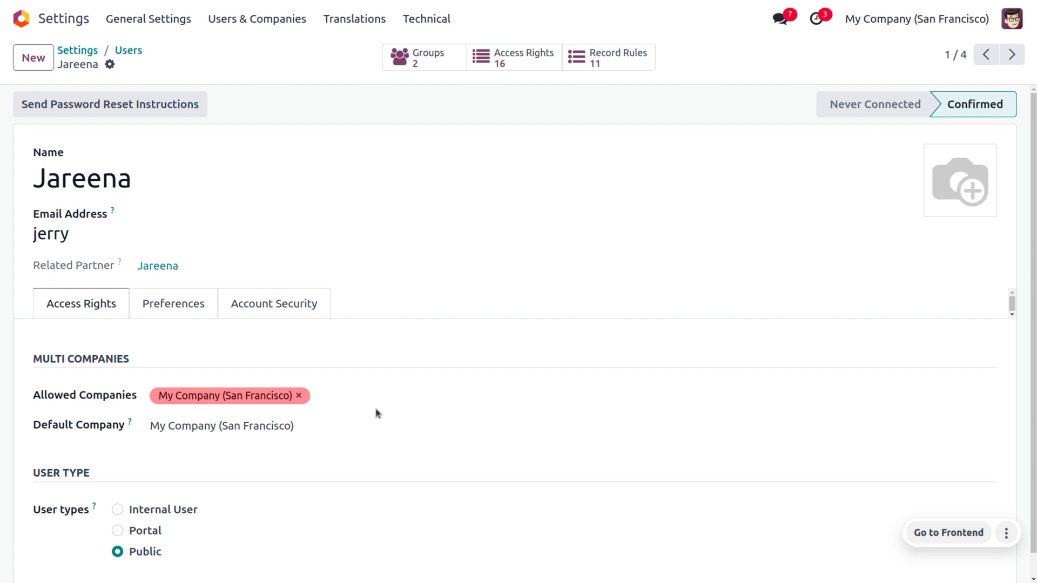
click(109, 63)
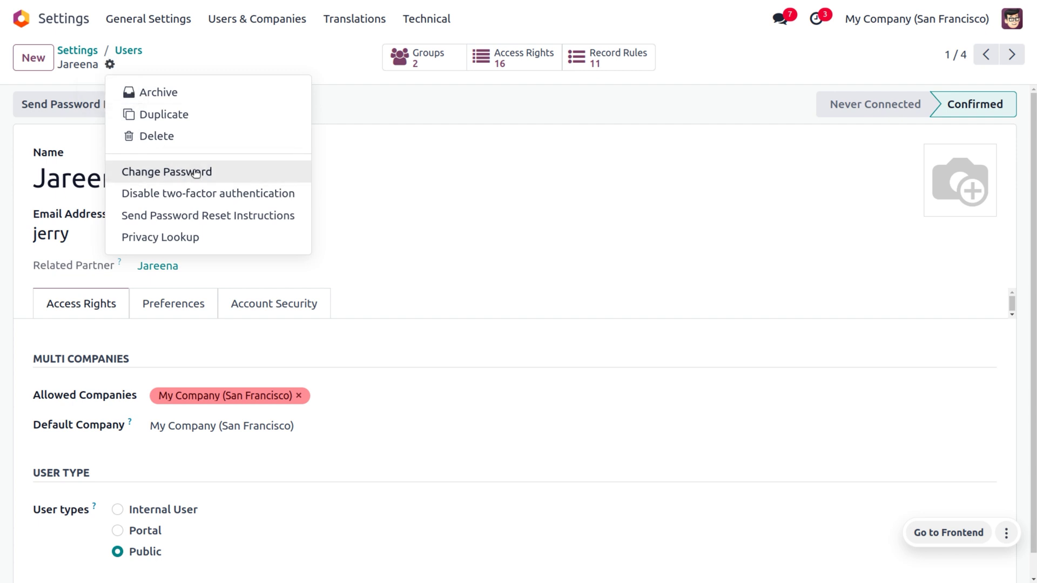
click(220, 542)
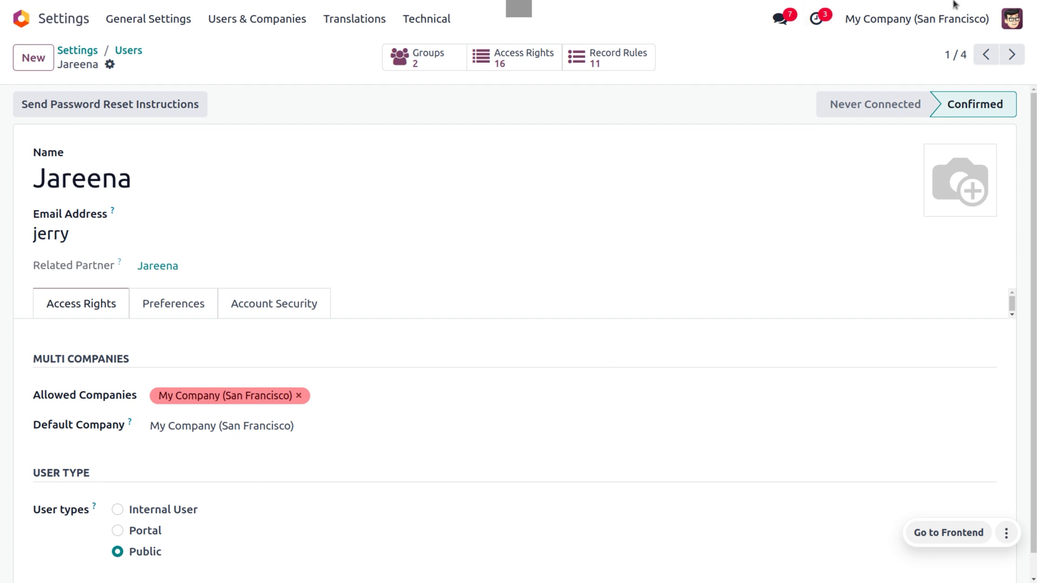
Log out of the admin session and sign in with the public user's saved email and password.
click(1013, 20)
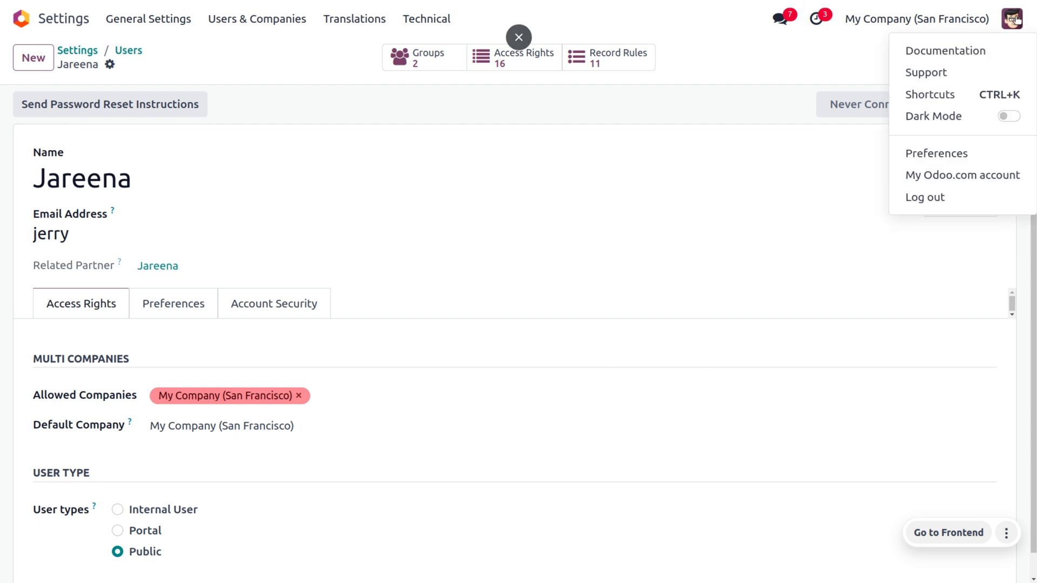
click(979, 200)
click(504, 268)
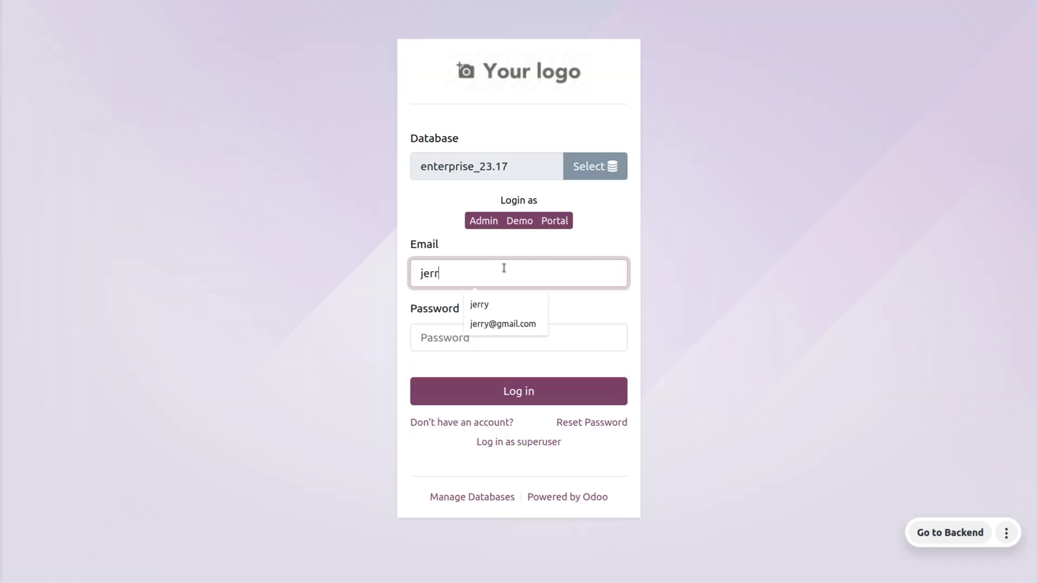
click(478, 305)
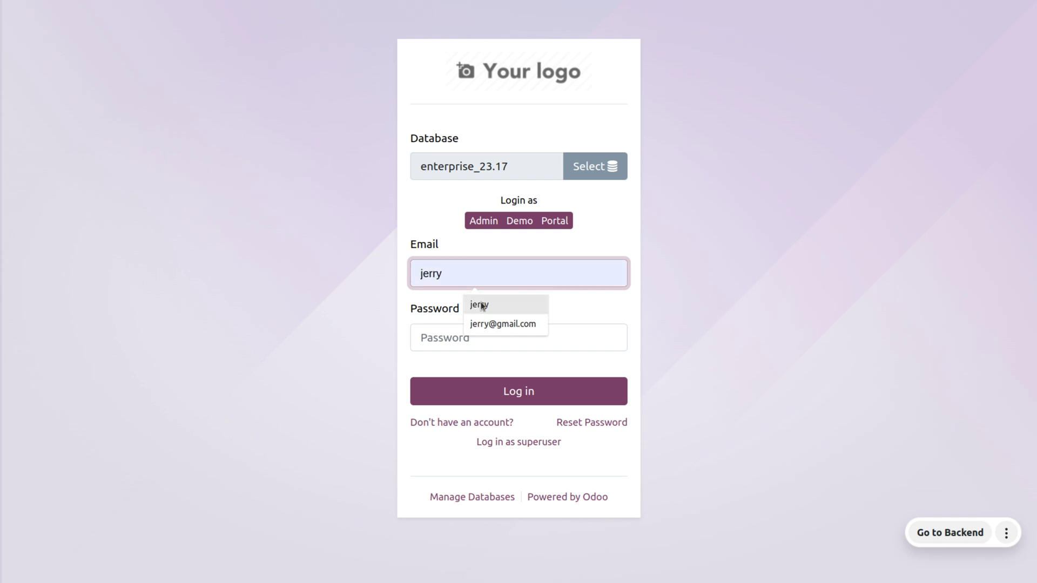
click(420, 339)
click(529, 394)
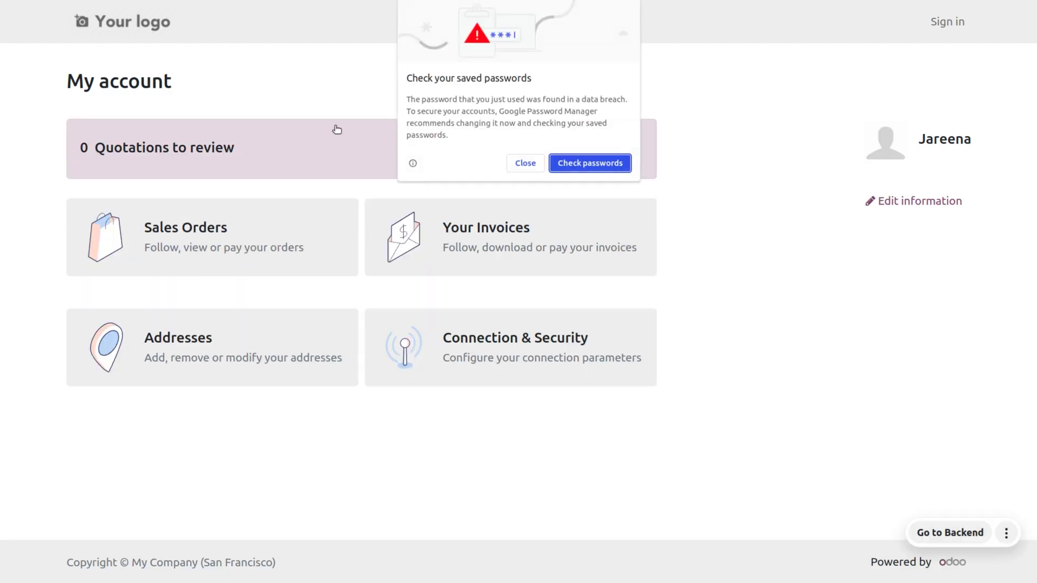
click(529, 164)
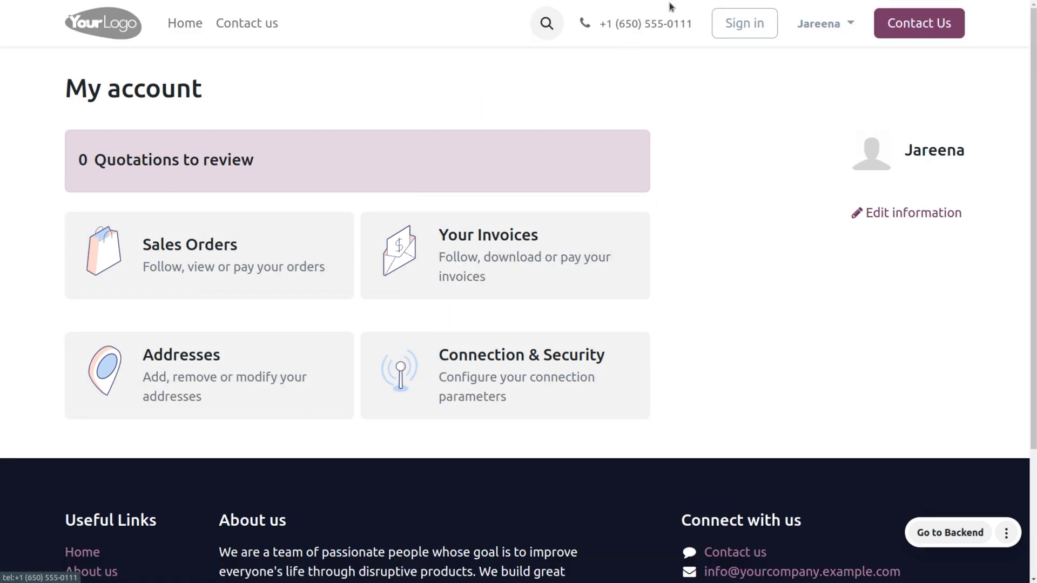
Log the public user out and sign in via the Portal shortcut, showing 1 quotation to review.
click(837, 26)
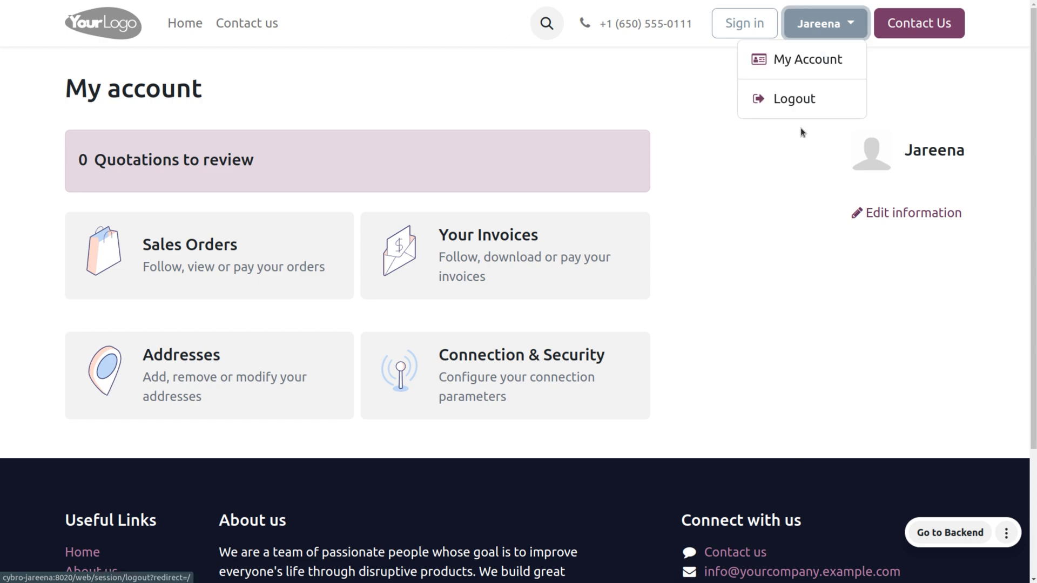
click(796, 101)
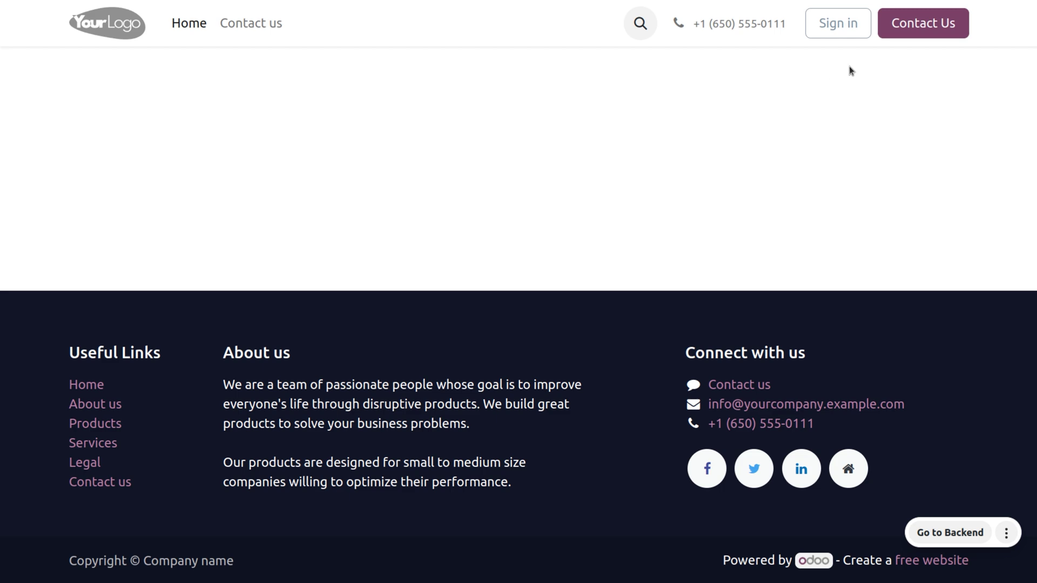
click(835, 20)
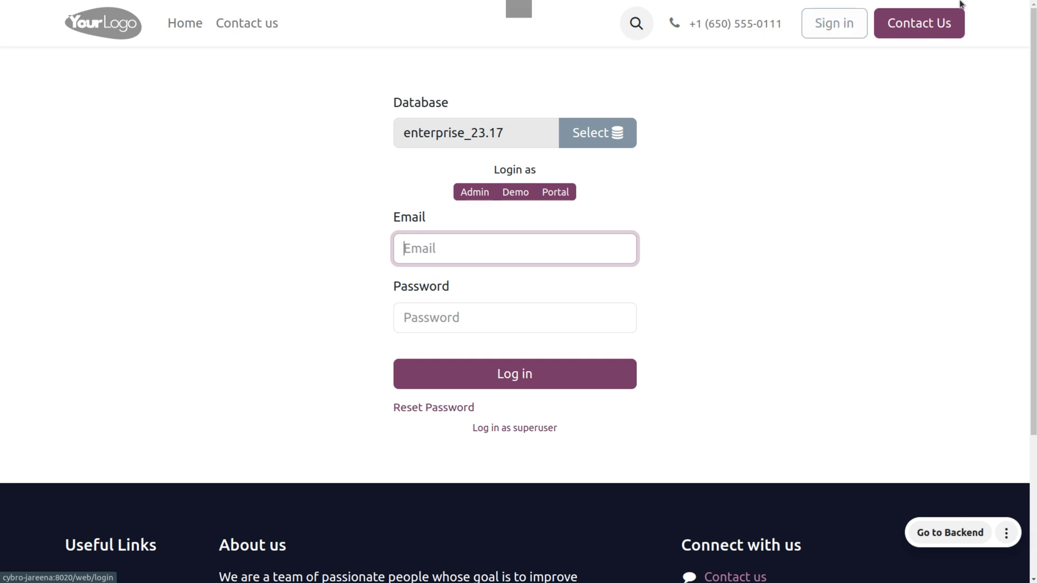
click(559, 198)
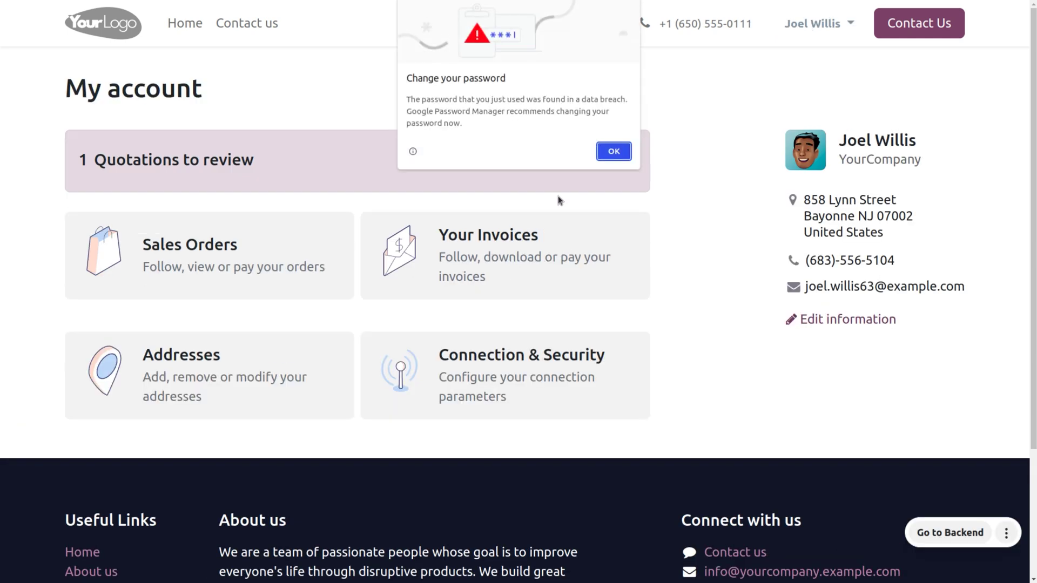
click(613, 152)
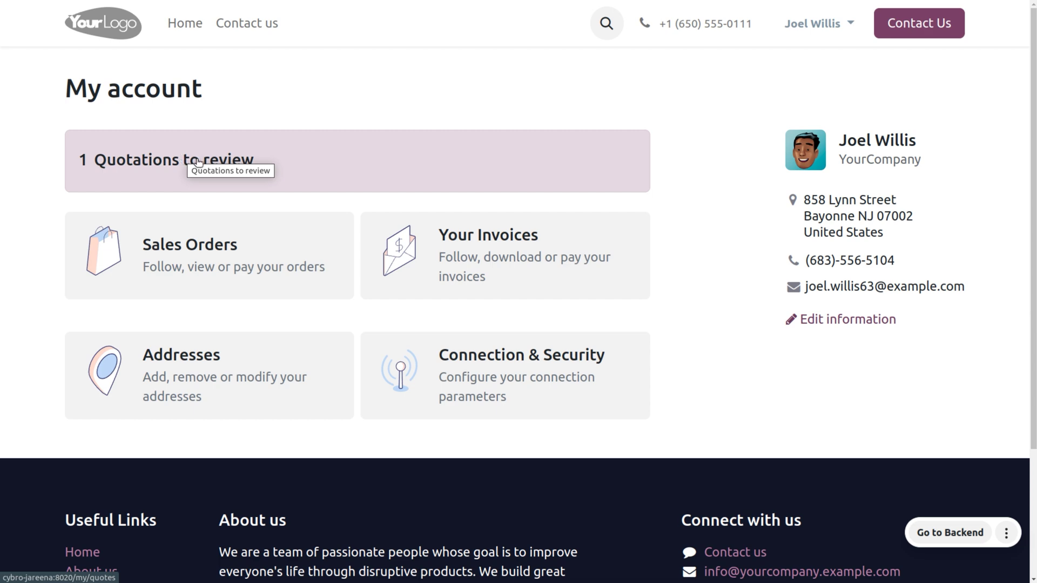
click(198, 165)
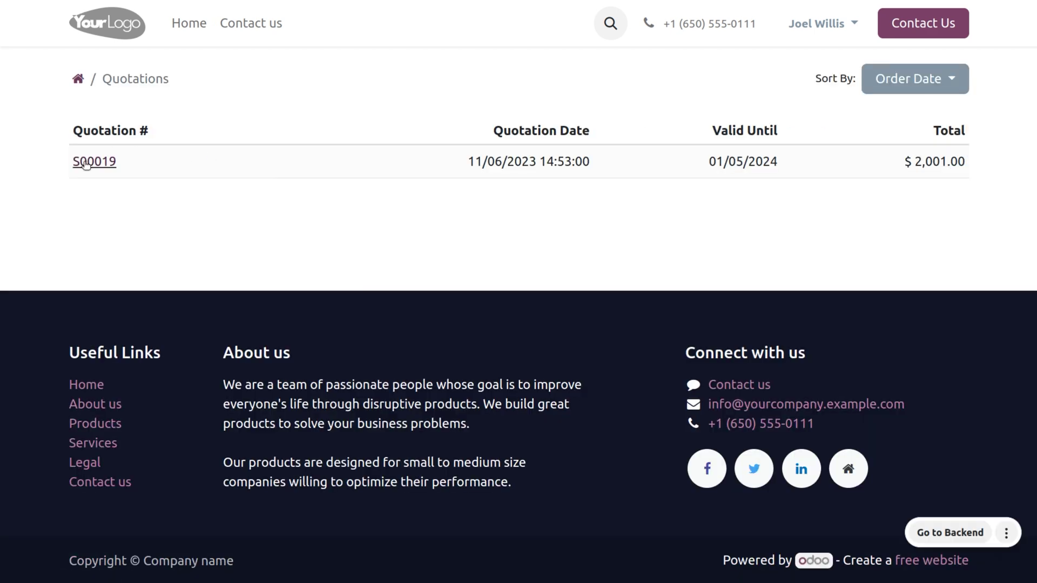
click(296, 158)
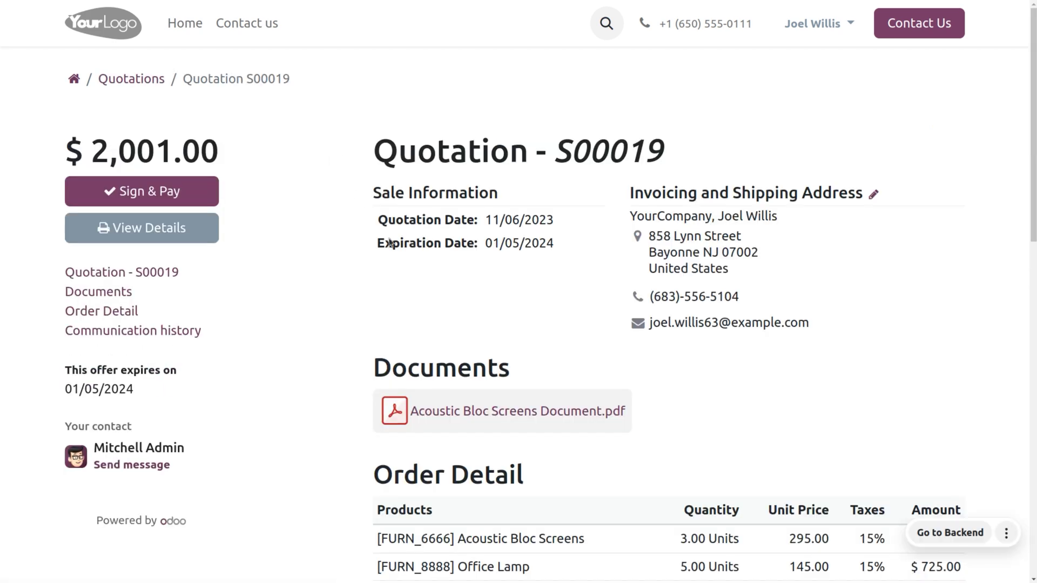
scroll(457, 319, down, 4)
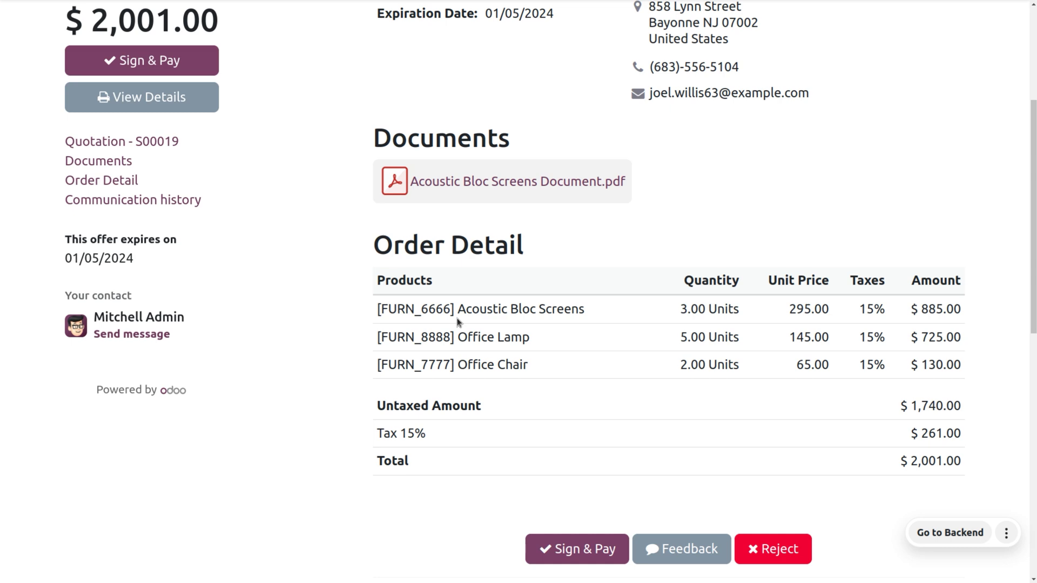
scroll(457, 322, up, 4)
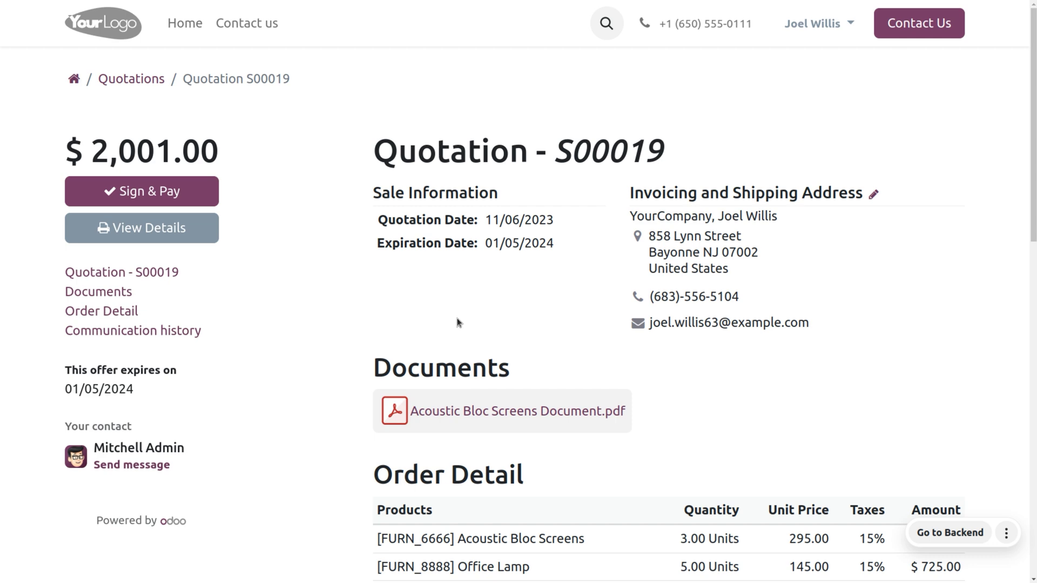
click(133, 81)
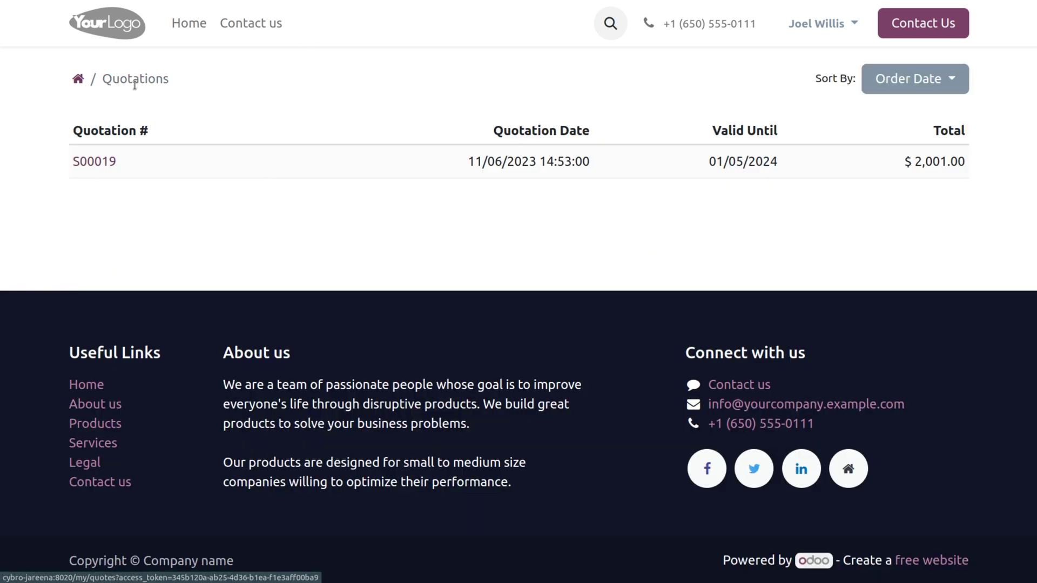
click(78, 80)
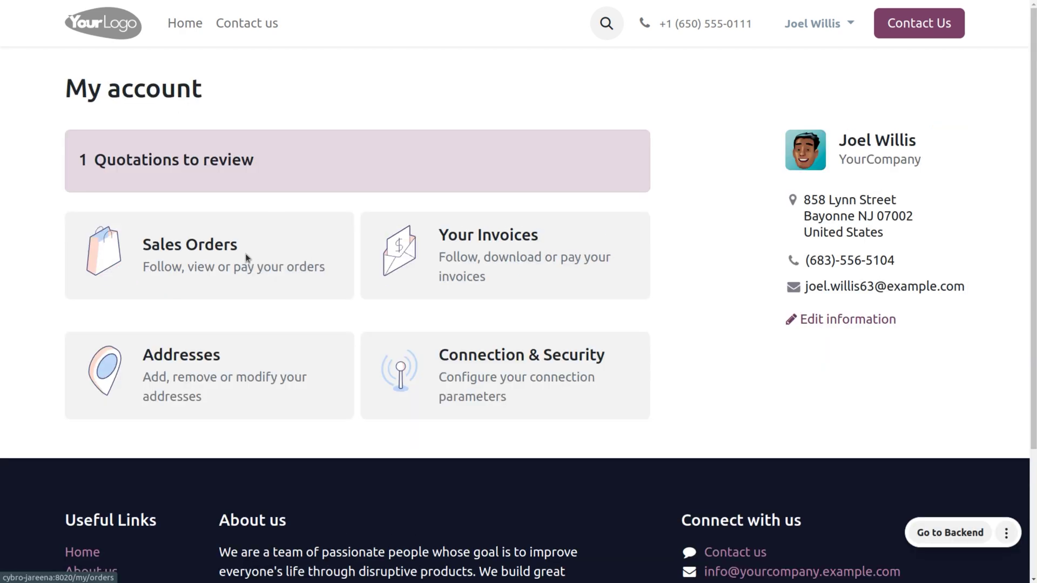
View the portal's Sales Orders and Your Invoices pages, returning to My account each time.
click(247, 255)
click(78, 79)
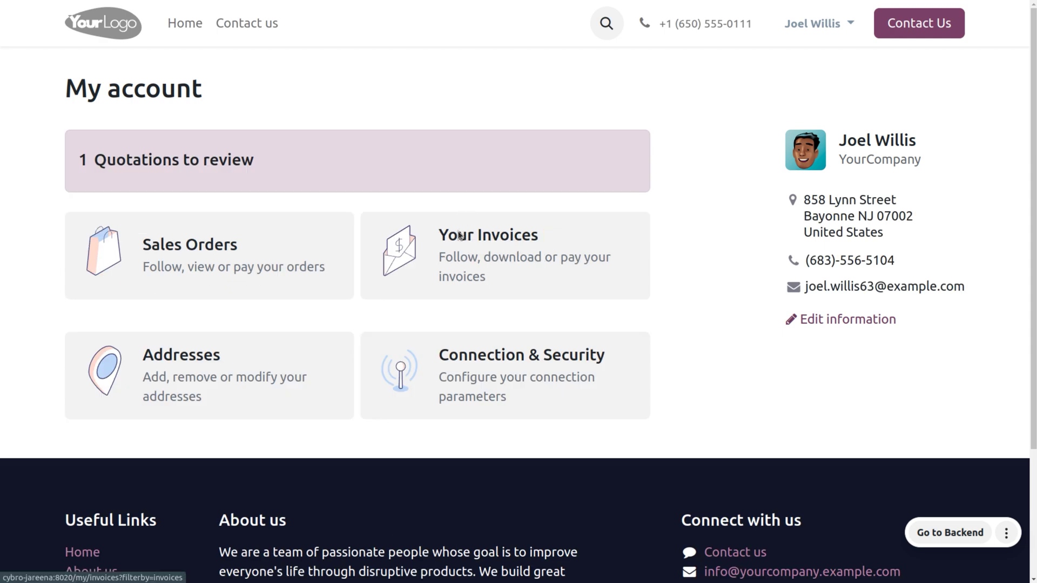
click(459, 235)
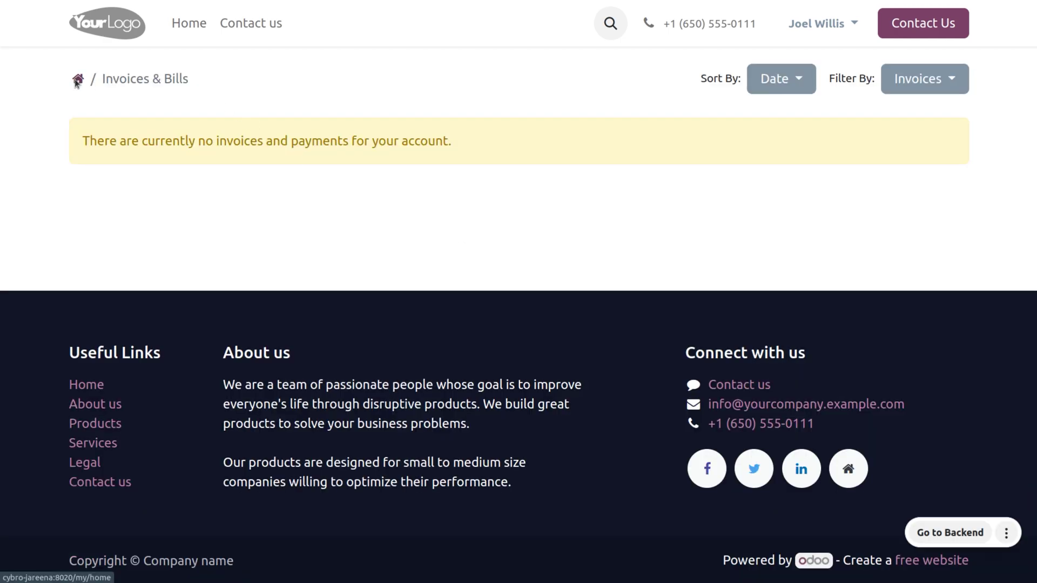
click(77, 79)
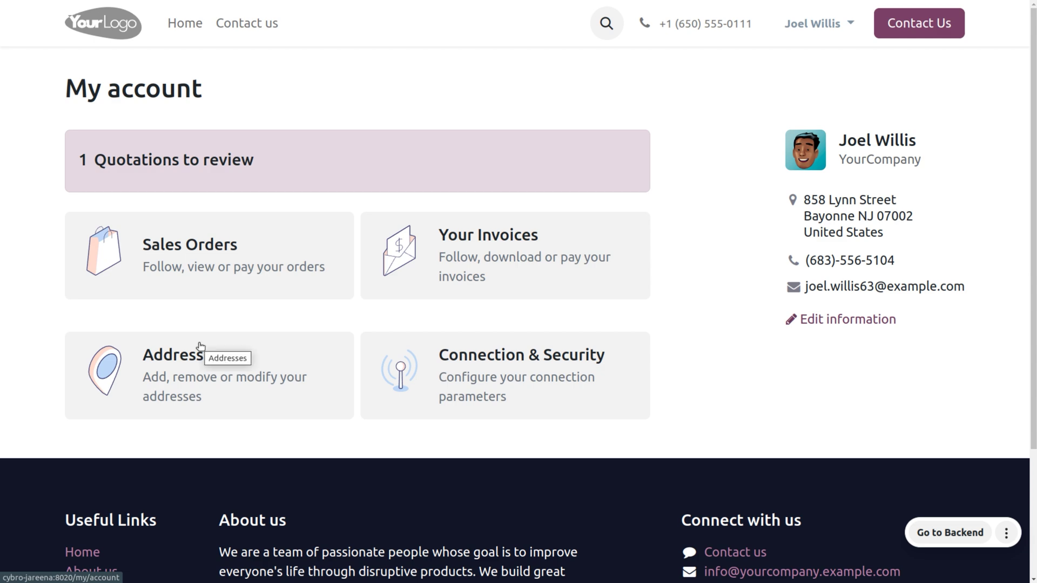
Review the Addresses form, then view Connection & Security's password, two-factor and session options.
click(199, 346)
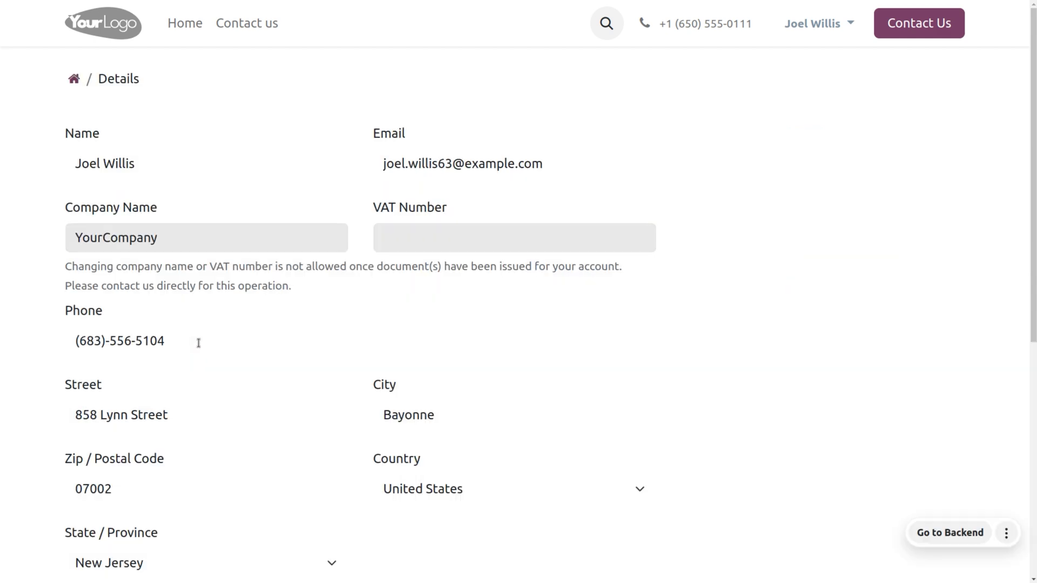
scroll(372, 412, down, 5)
scroll(372, 412, up, 3)
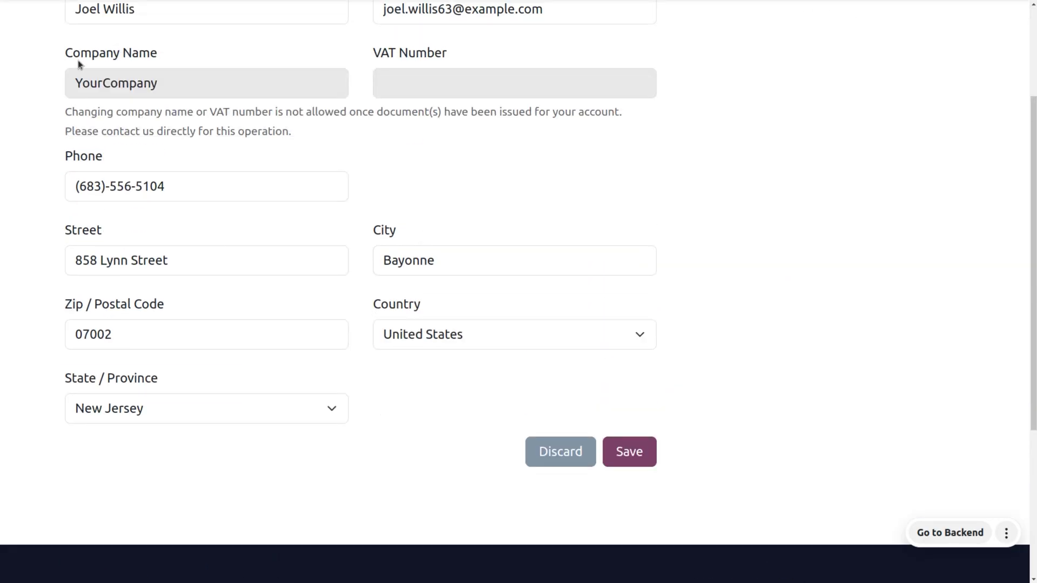
scroll(138, 172, up, 3)
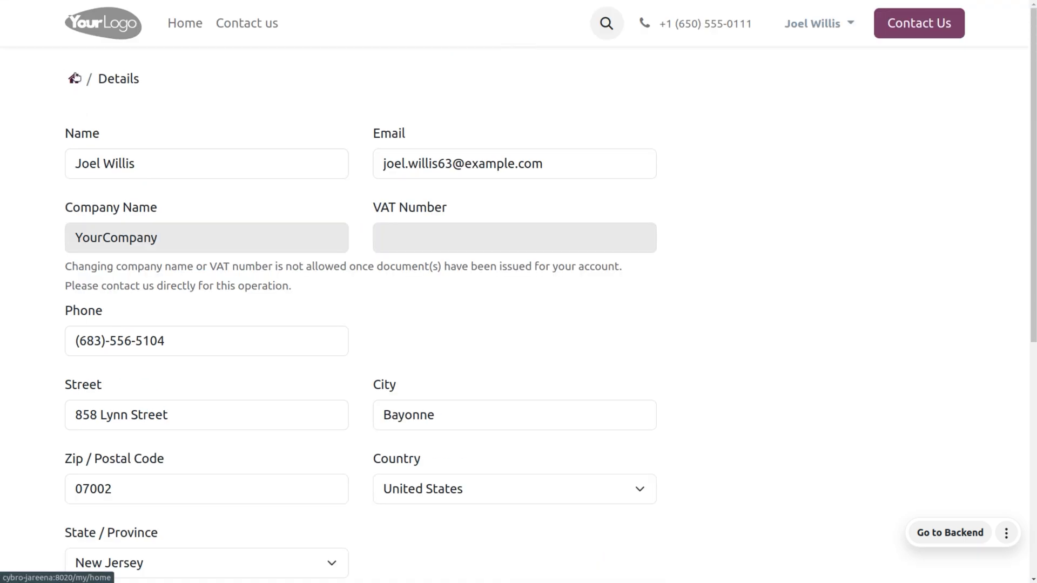
click(76, 79)
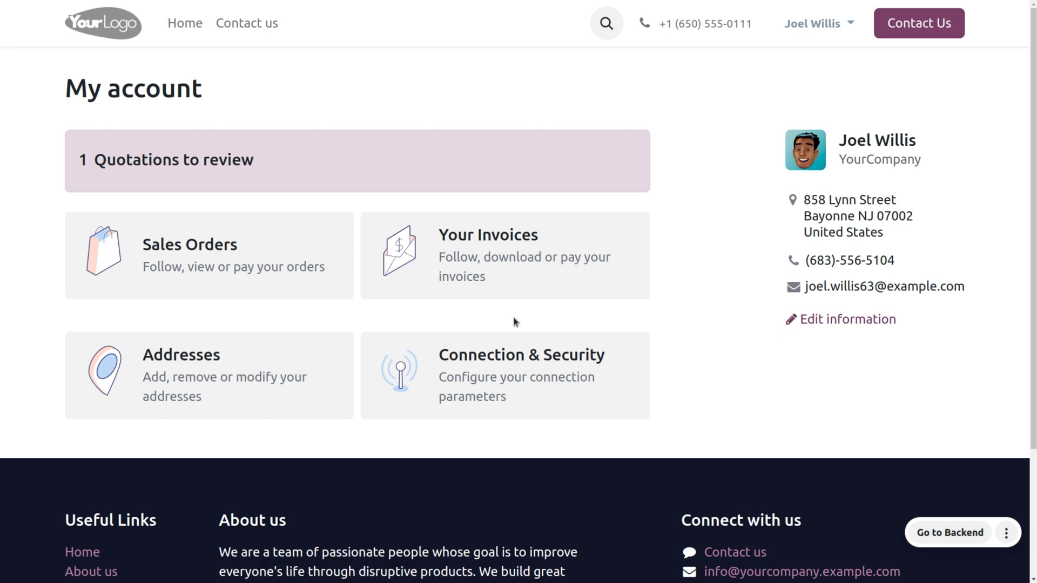
click(508, 355)
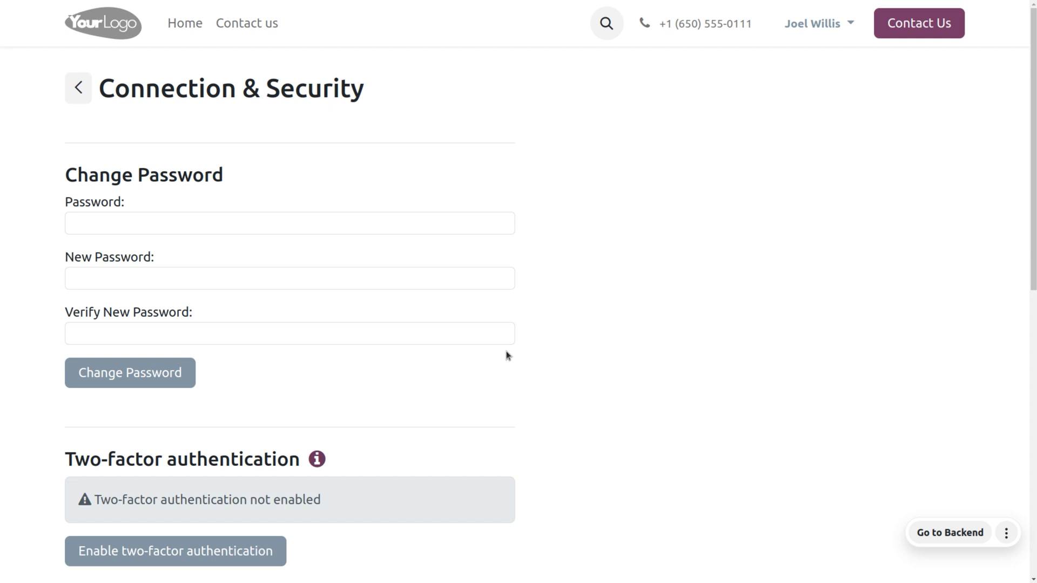
scroll(507, 354, down, 4)
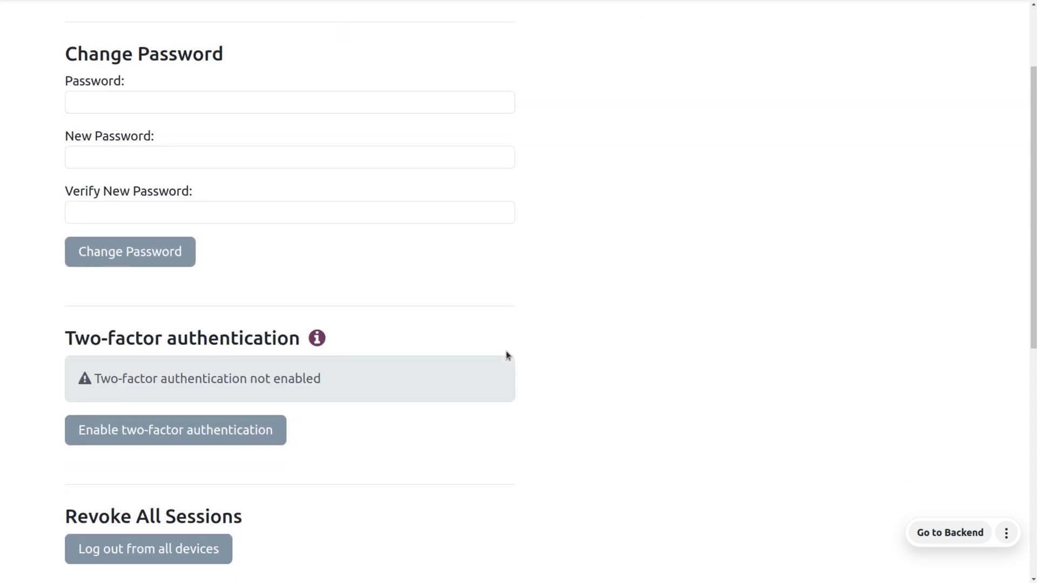